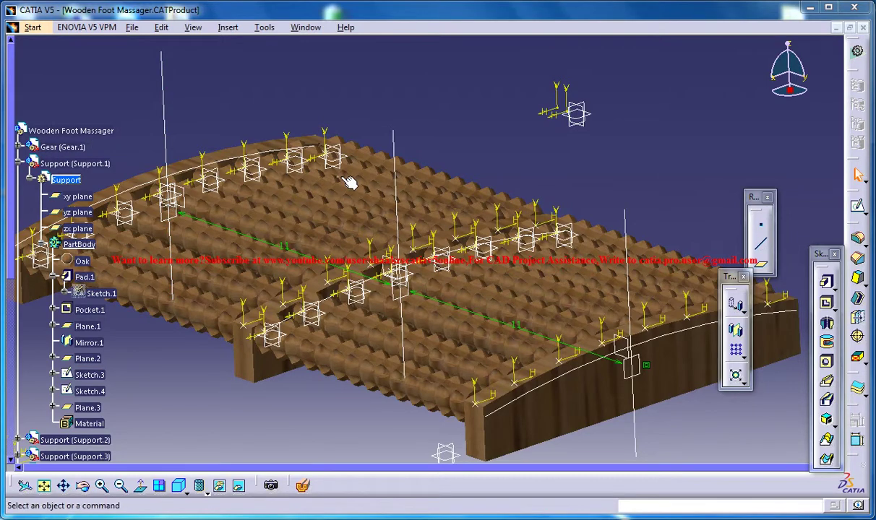
Switch to the Foot Massager Study document after a brief look at the finished massager render
mouse_move(347, 180)
middle_mouse_down()
mouse_move(427, 272)
mouse_move(303, 53)
middle_mouse_up()
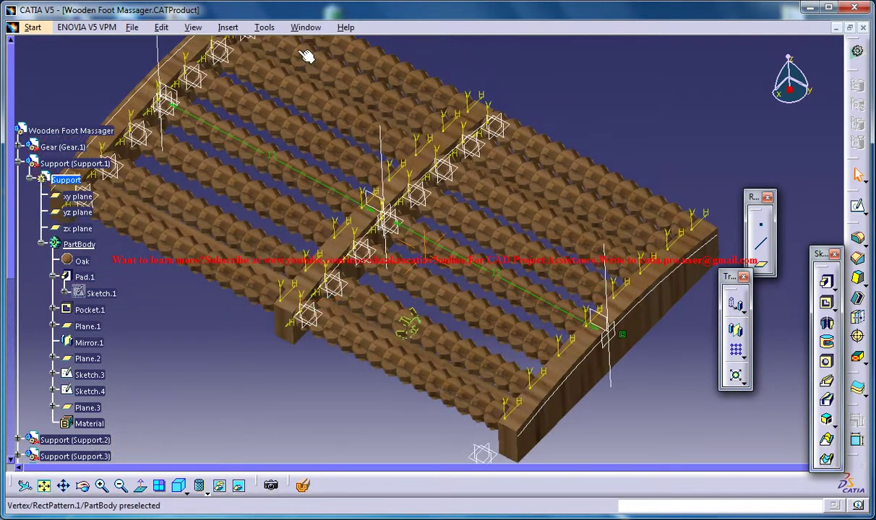
left_click(306, 27)
left_click(335, 133)
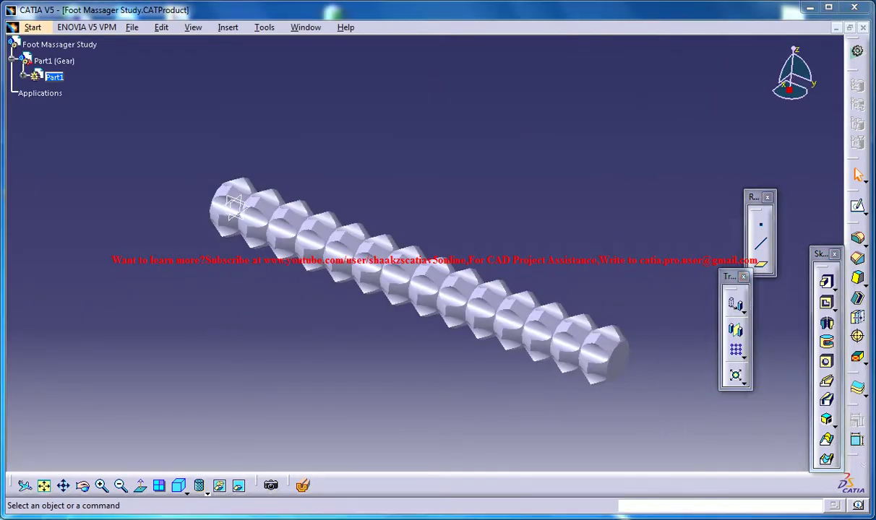
left_click(611, 459)
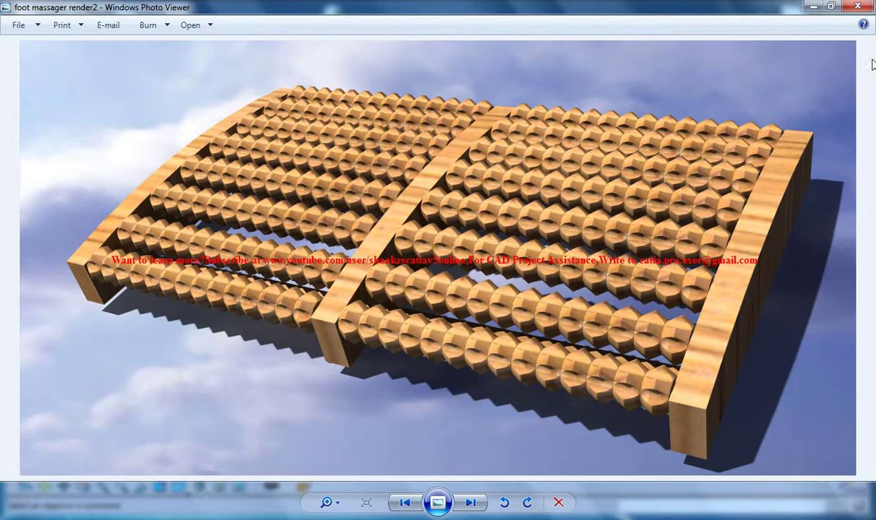
left_click(812, 8)
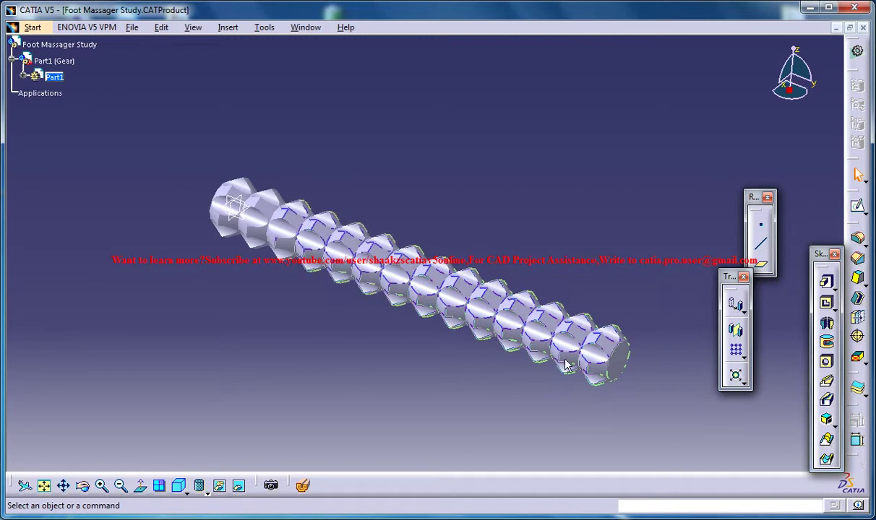
Select Part1 and pick the gear roller's flat circular end face
left_click(52, 77)
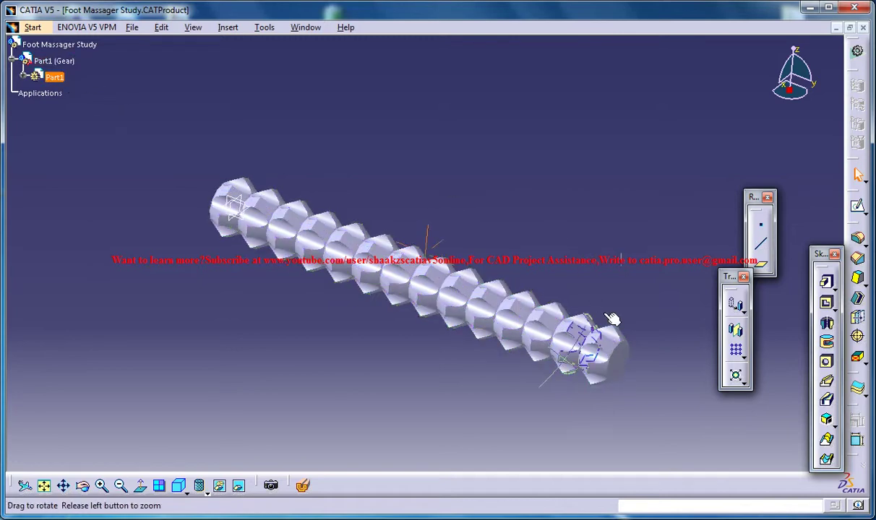
middle_click_drag(611, 319, 496, 268)
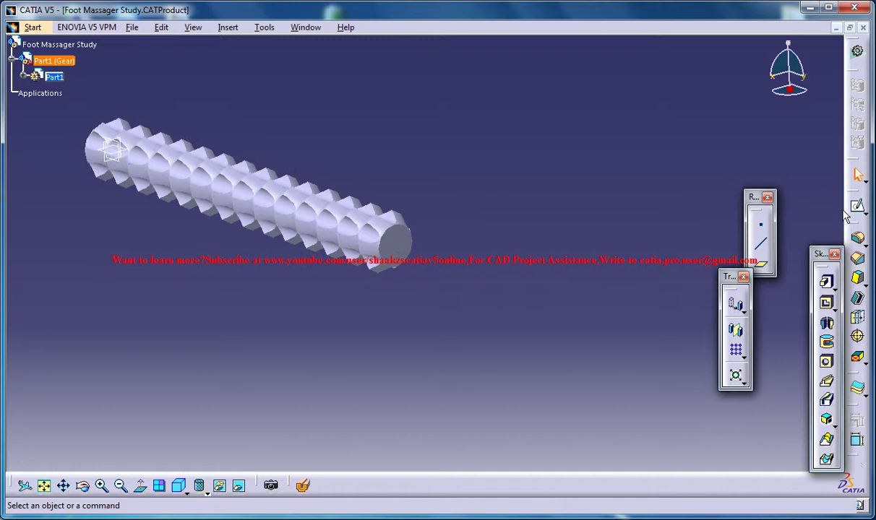
left_click(454, 348)
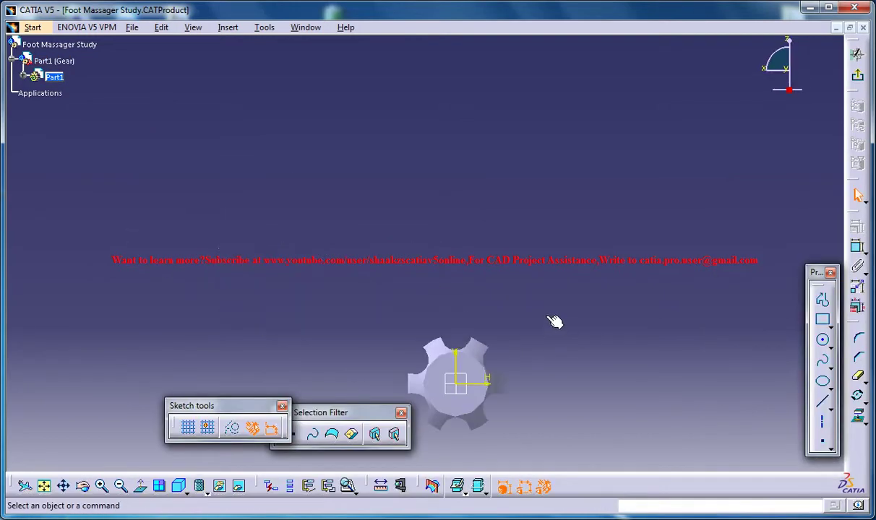
Draw a circle at the end-face centre and change its dimension to a diameter
middle_click_drag(553, 327, 564, 273)
left_click(824, 341)
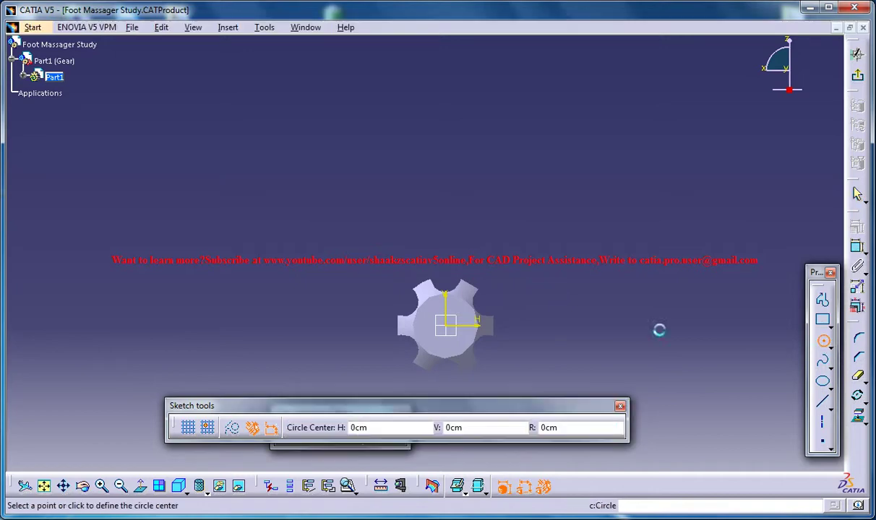
left_click(457, 326)
left_click(857, 246)
left_click(571, 331)
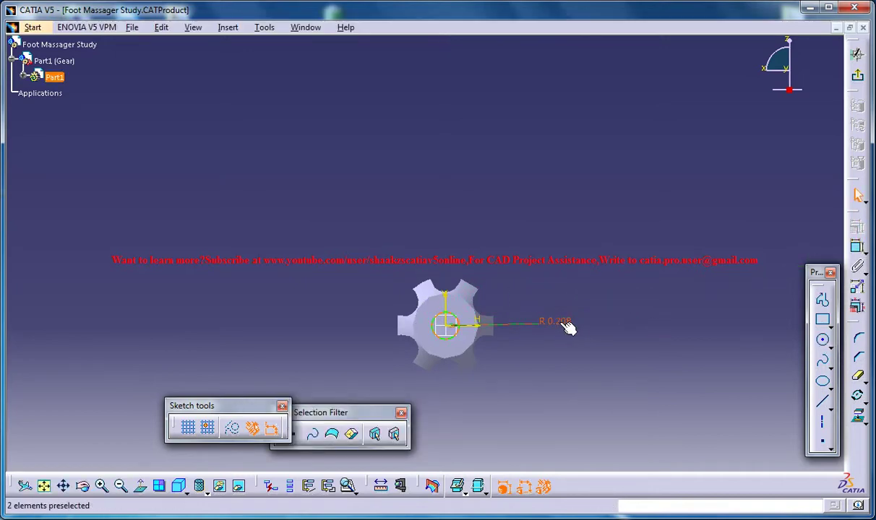
double_click(567, 330)
type(".2")
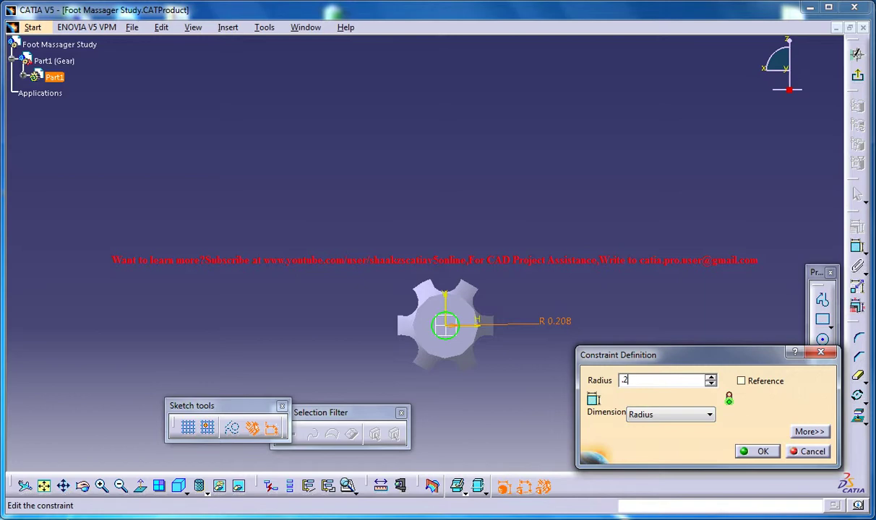
left_click(683, 417)
left_click(650, 437)
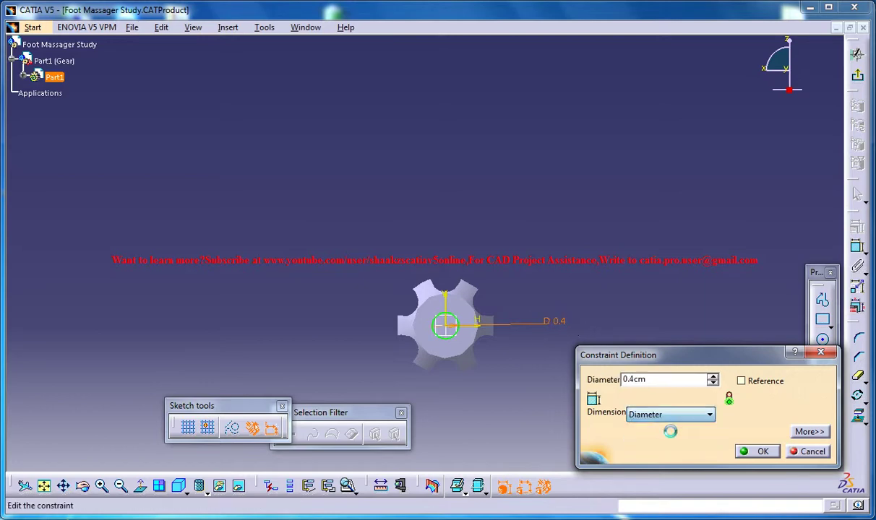
key("BackSpace")
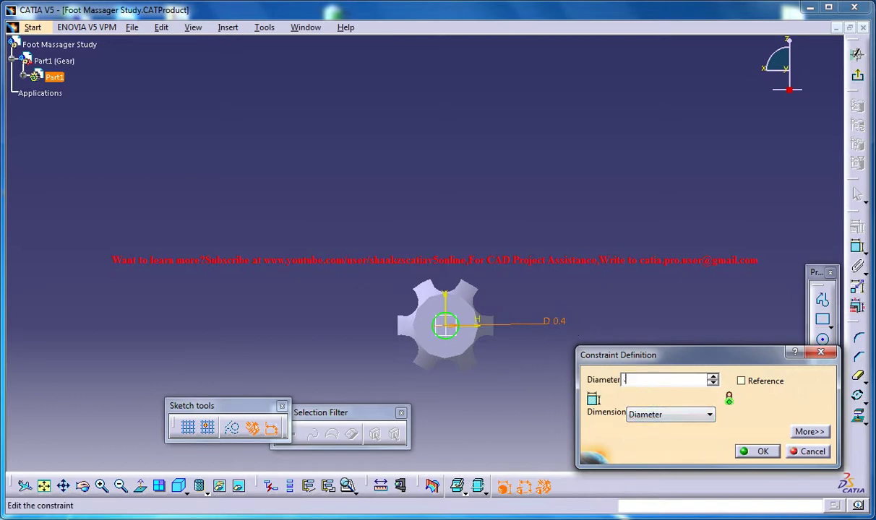
type("2")
key("Return")
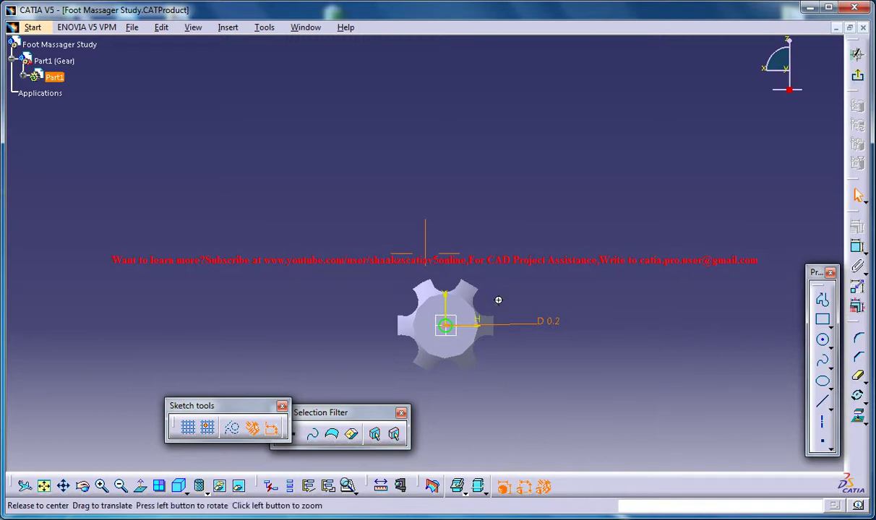
Set the circle's diameter to 0.15 cm and exit the sketch
middle_click_drag(503, 320, 504, 170)
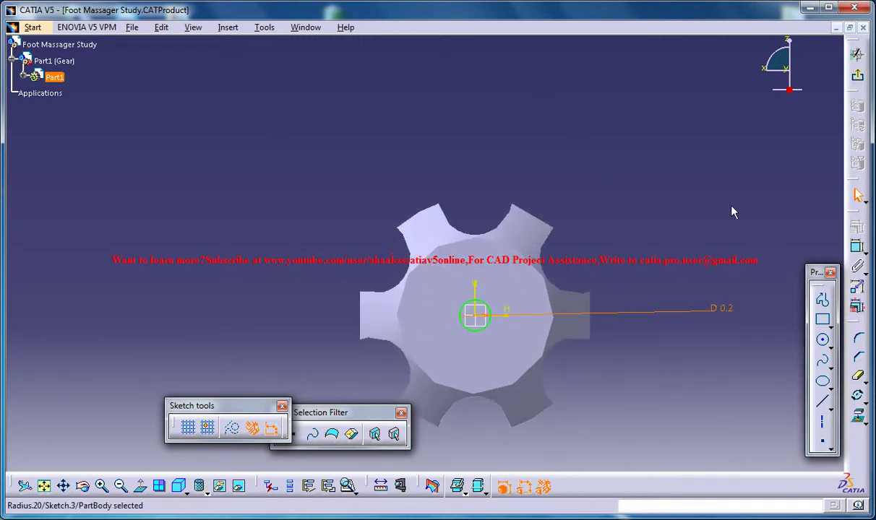
double_click(714, 308)
type(".15")
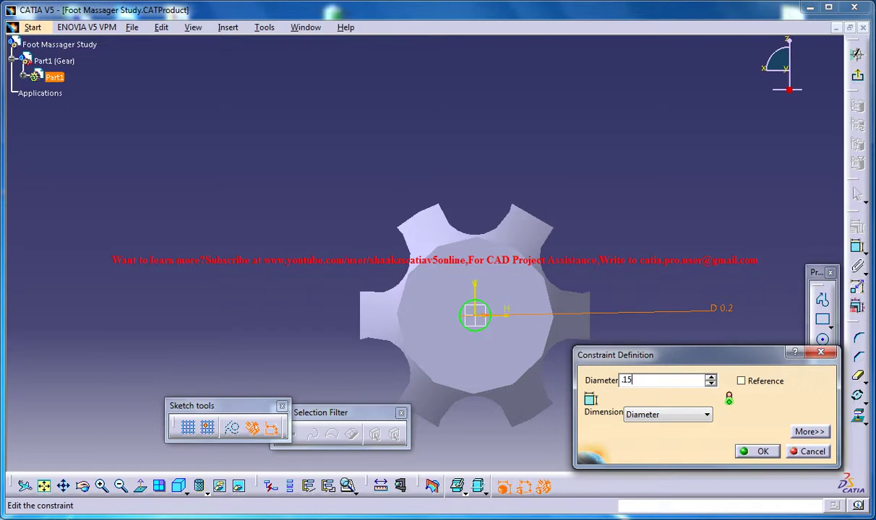
key("Return")
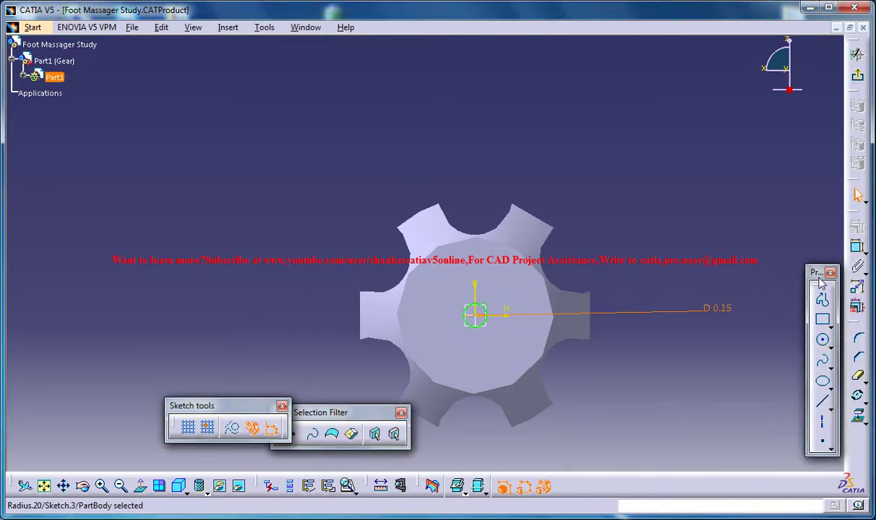
left_click(858, 54)
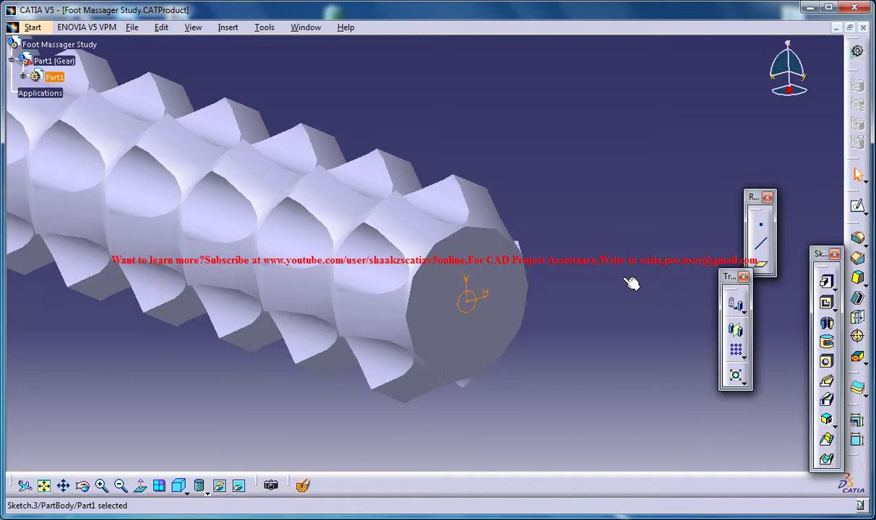
Pocket Sketch.3 'Up to next' to cut a hole along the roller axis
left_click(828, 304)
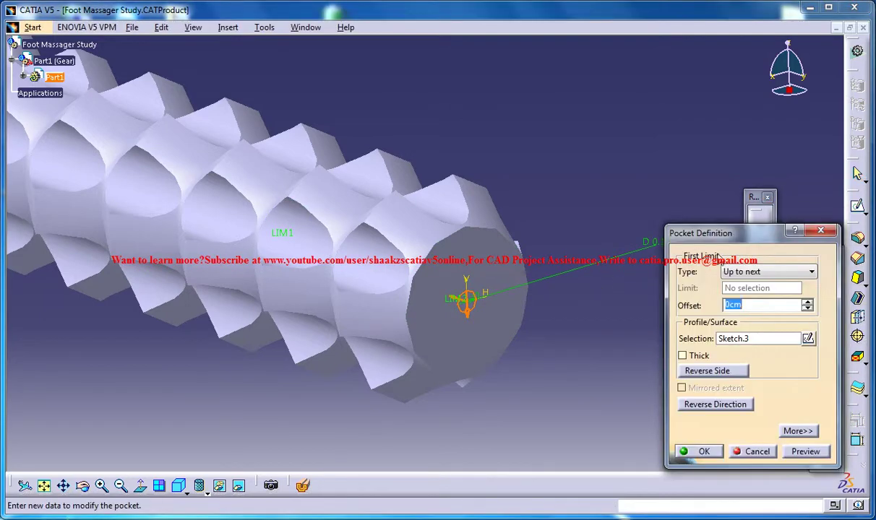
left_click(753, 272)
left_click(741, 293)
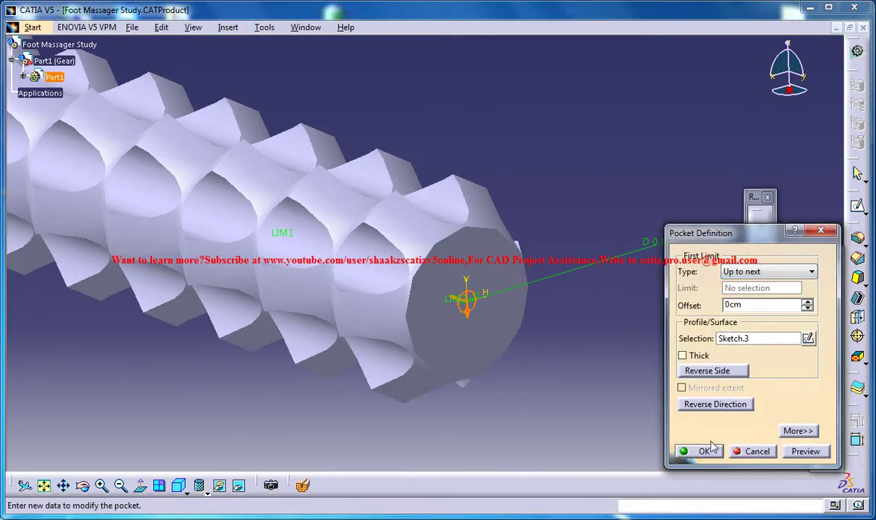
Orbit and zoom around the roller to inspect the new hole
mouse_move(524, 172)
middle_mouse_down()
mouse_move(489, 205)
mouse_move(454, 287)
middle_mouse_up()
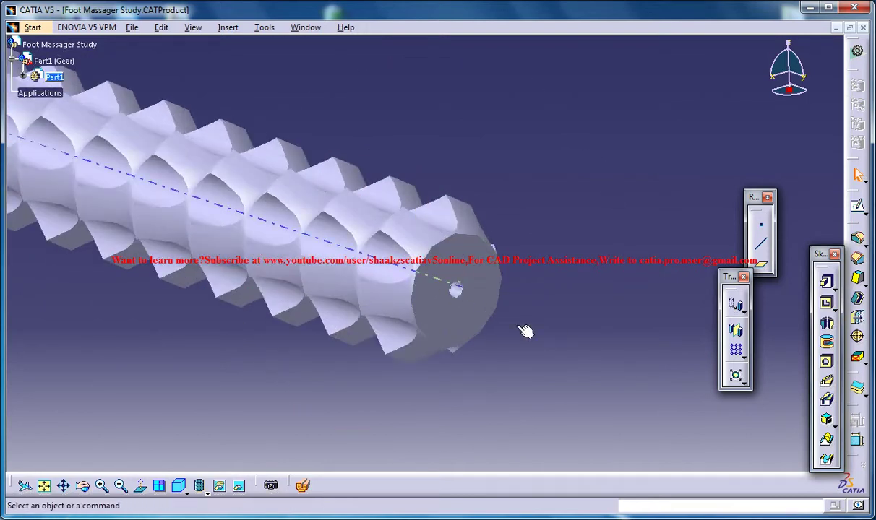
mouse_move(506, 278)
middle_mouse_down()
mouse_move(456, 269)
mouse_move(427, 327)
middle_mouse_up()
middle_click_drag(462, 209, 467, 208)
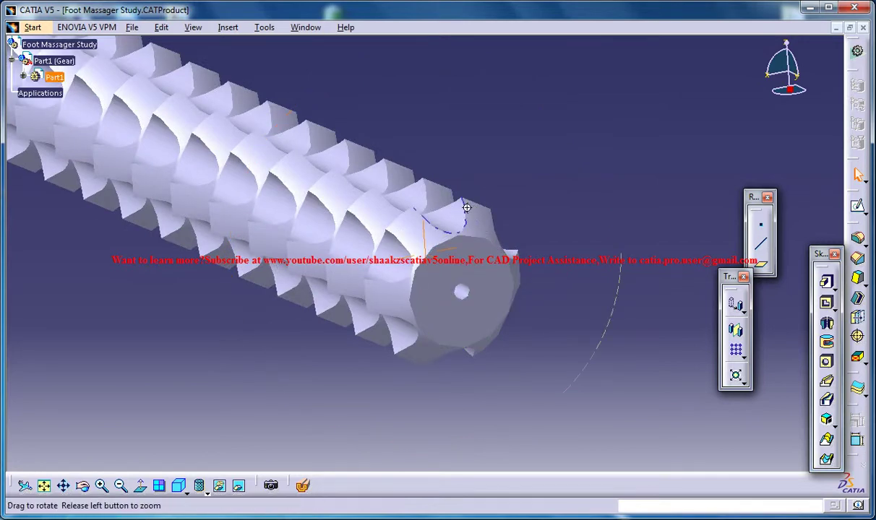
middle_click_drag(483, 292, 375, 192)
mouse_move(408, 166)
middle_mouse_down()
mouse_move(414, 219)
mouse_move(370, 142)
mouse_move(442, 248)
mouse_move(474, 250)
mouse_move(484, 287)
middle_mouse_up()
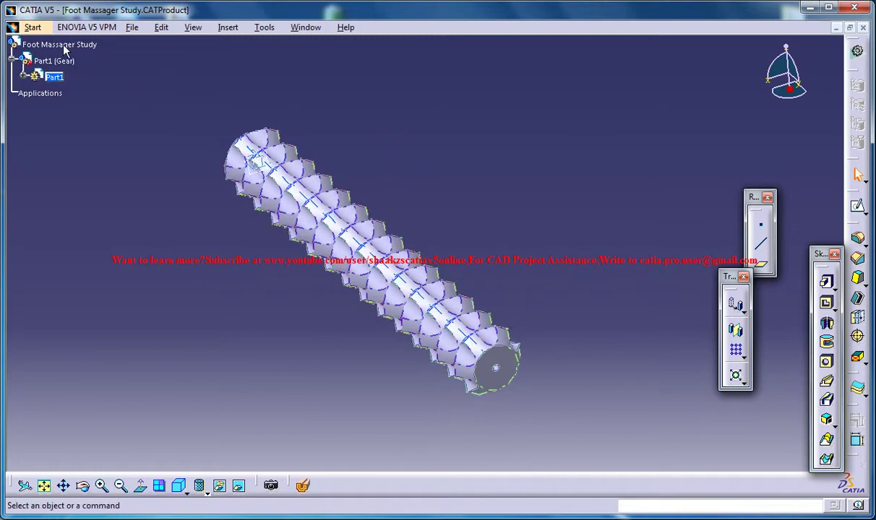
Collapse the gear part in the tree and reactivate the Foot Massager Study assembly
left_click(54, 61)
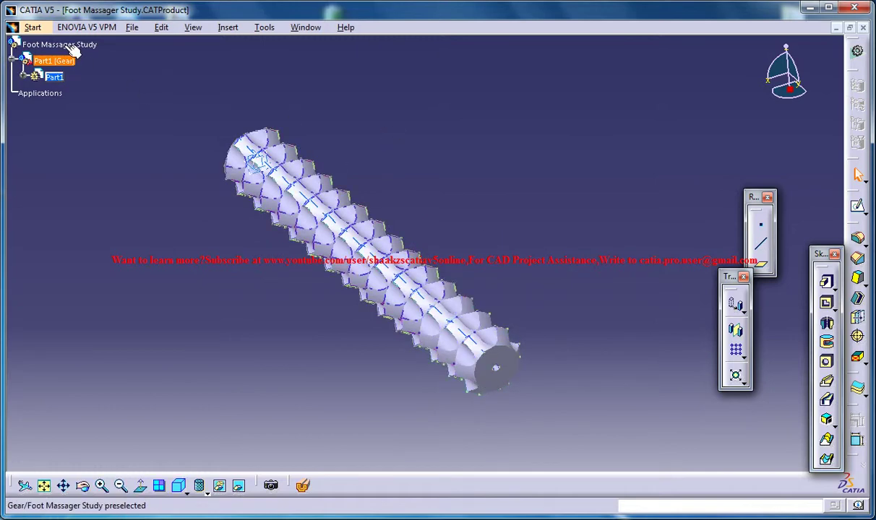
left_click(242, 76)
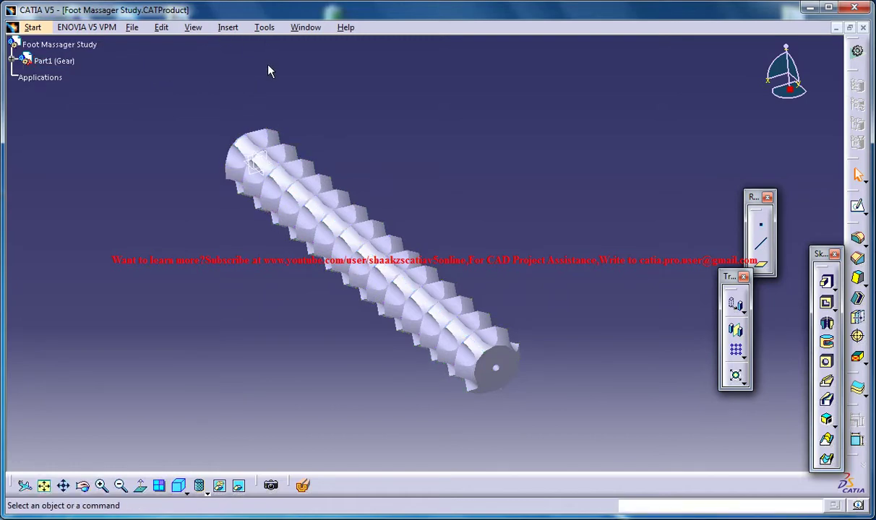
left_click(54, 61)
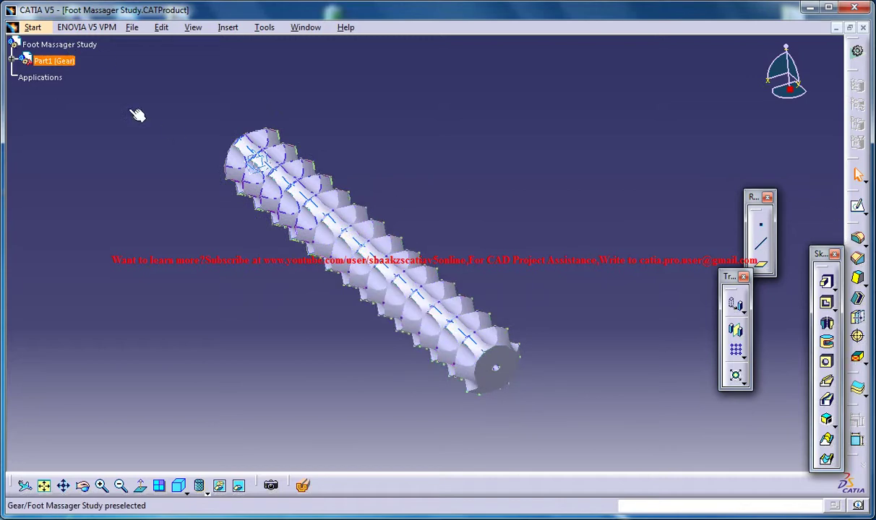
double_click(82, 46)
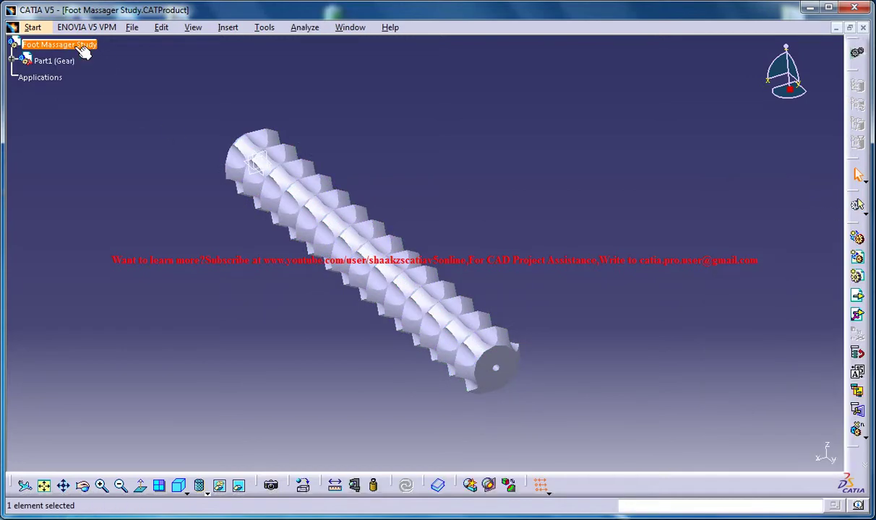
left_click(238, 121)
Insert a new part under the Foot Massager Study root
left_click(228, 29)
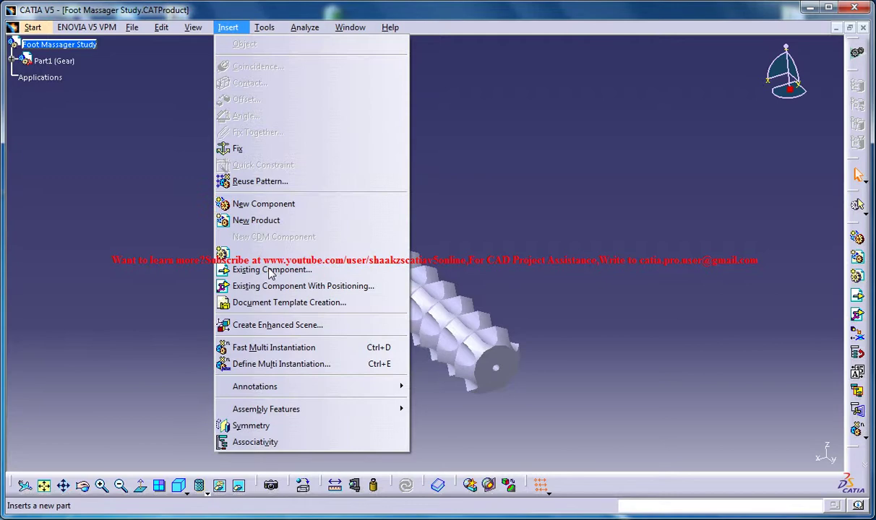
left_click(253, 240)
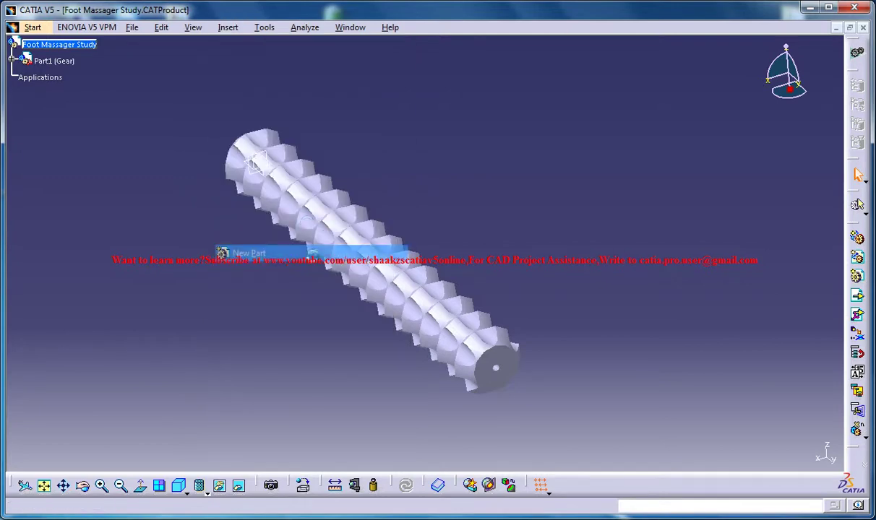
left_click(72, 46)
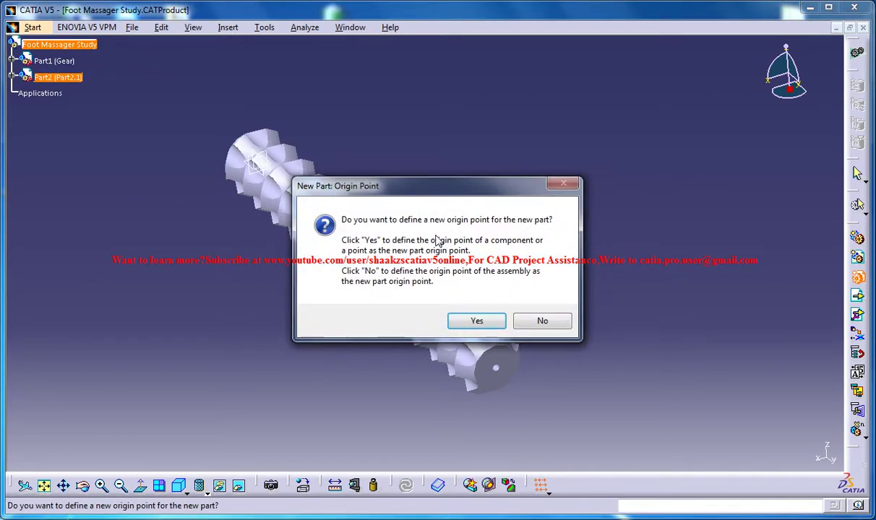
Keep the assembly origin and rename the Part2 instance to Support
left_click(477, 321)
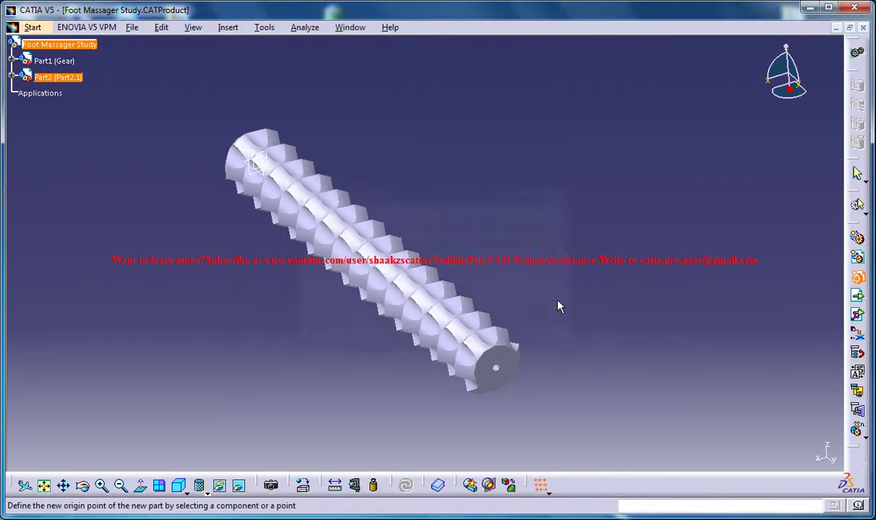
right_click(63, 76)
left_click(105, 133)
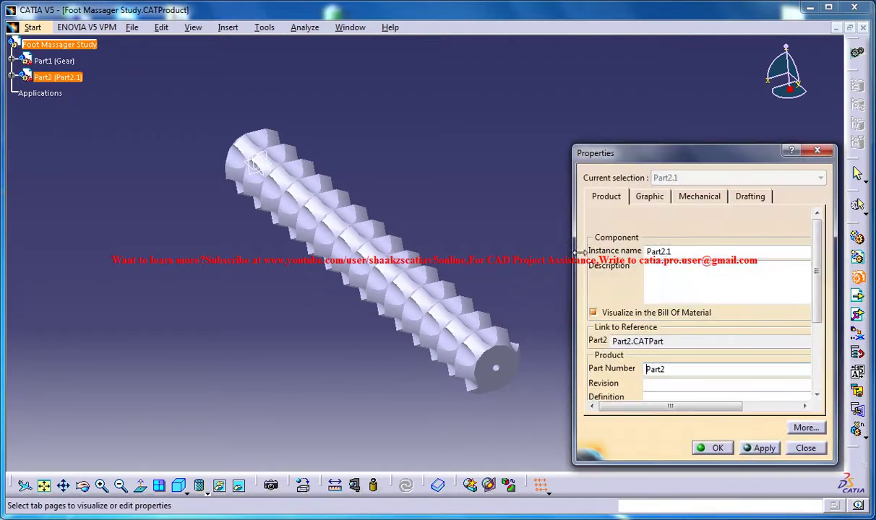
left_click_drag(693, 257, 581, 251)
type("Support")
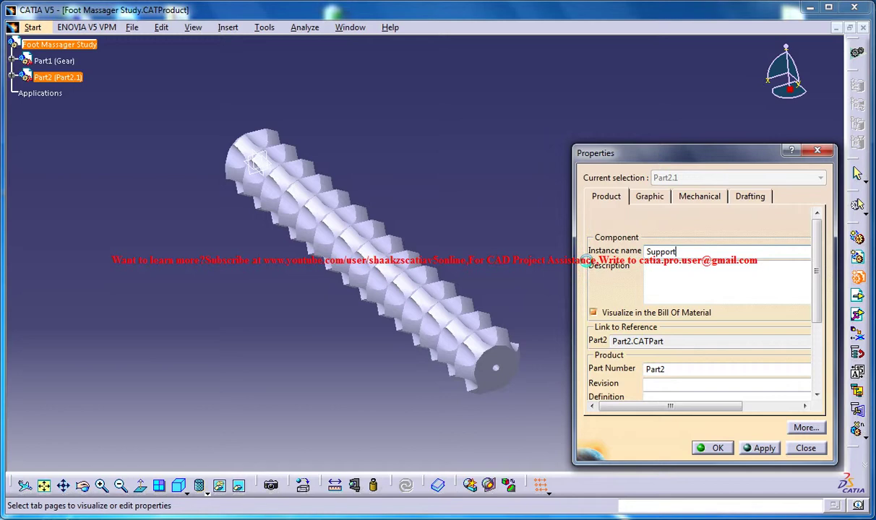
key("Return")
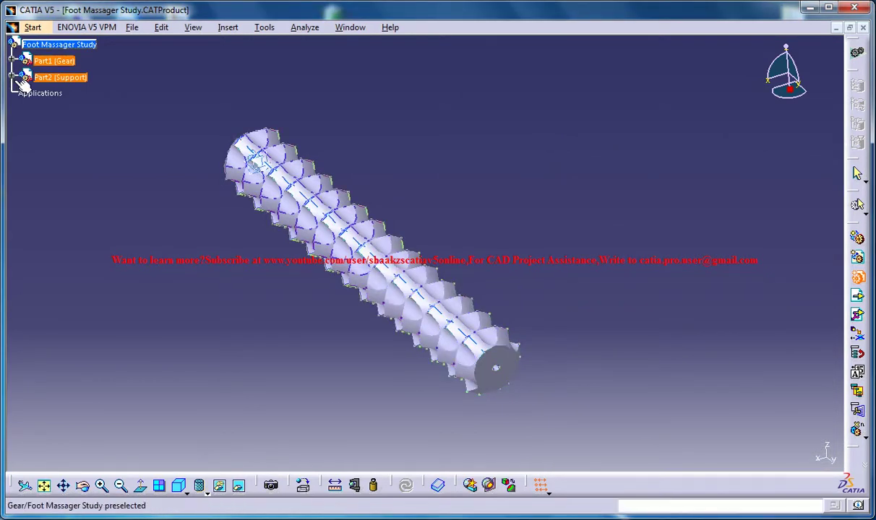
Enter Part Design on Support's PartBody and start a sketch on the zx plane
left_click(24, 79)
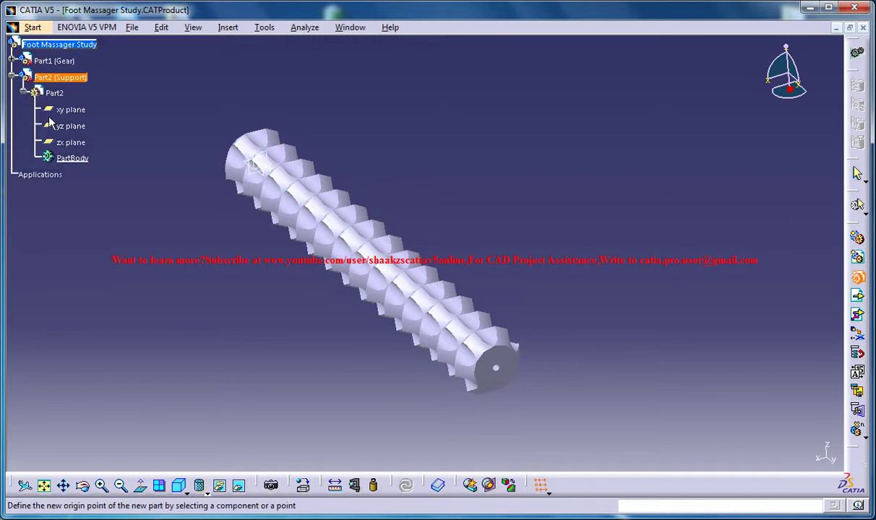
left_click(89, 169)
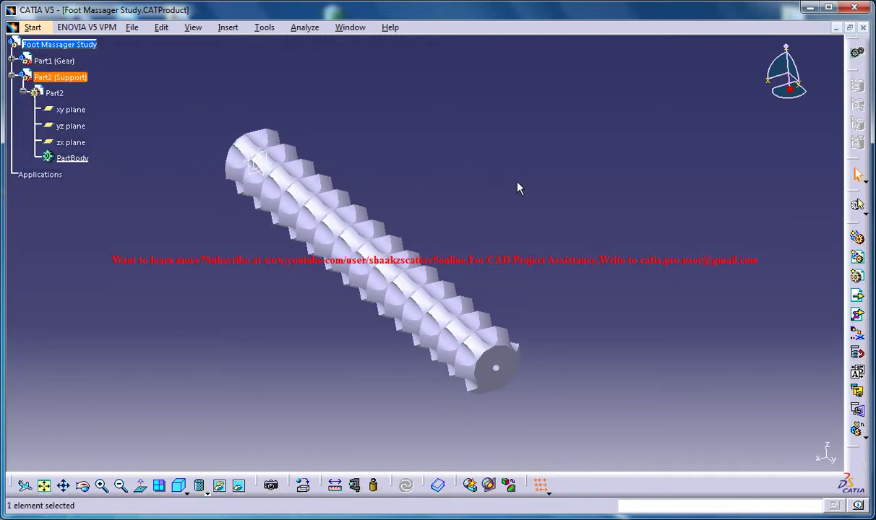
double_click(81, 159)
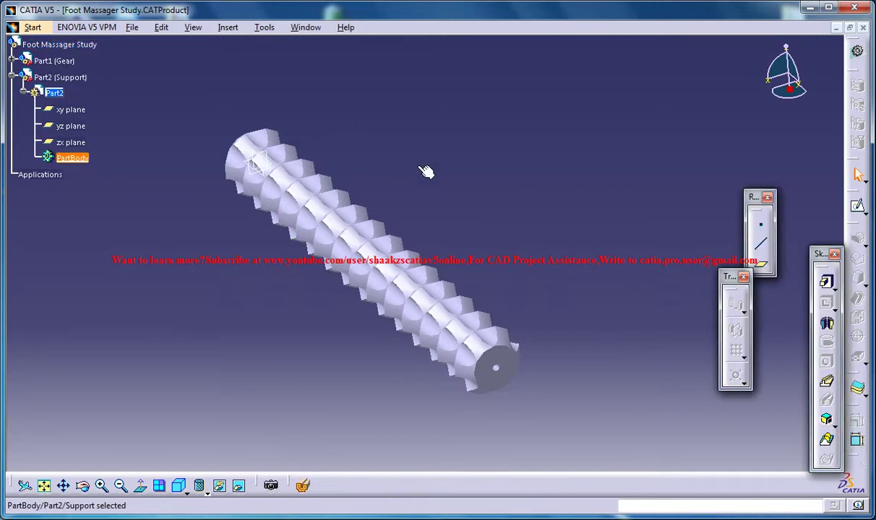
mouse_move(422, 169)
middle_mouse_down()
mouse_move(429, 152)
mouse_move(376, 183)
mouse_move(426, 206)
mouse_move(428, 192)
mouse_move(417, 206)
mouse_move(472, 311)
mouse_move(472, 274)
mouse_move(381, 165)
mouse_move(411, 233)
middle_mouse_up()
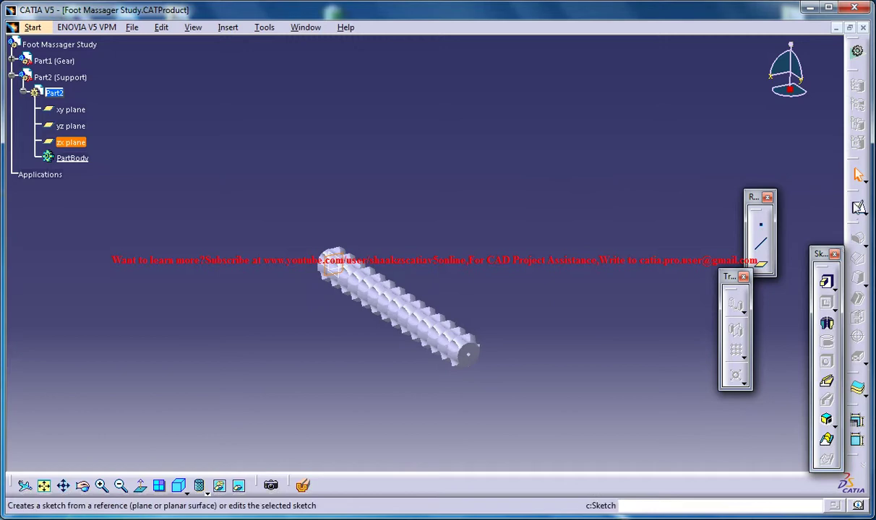
left_click(826, 281)
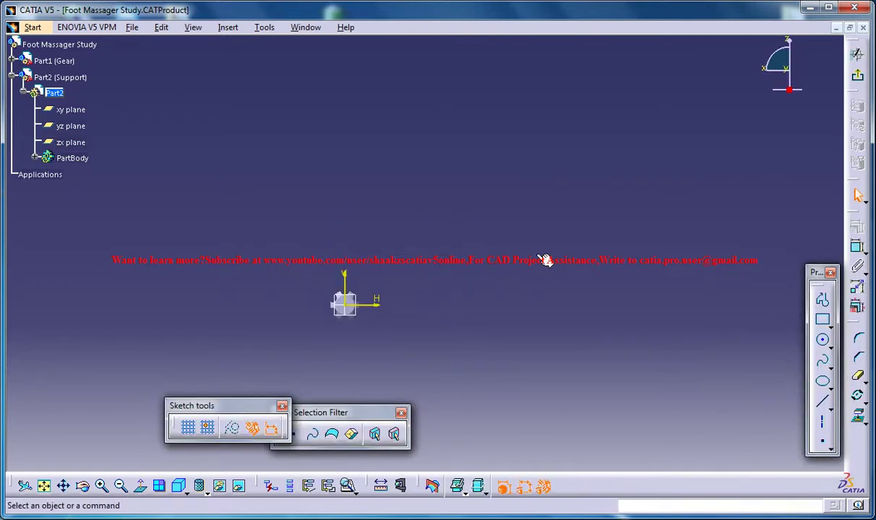
Draw an open U profile: left vertical line, long horizontal base, right vertical side
left_click(823, 300)
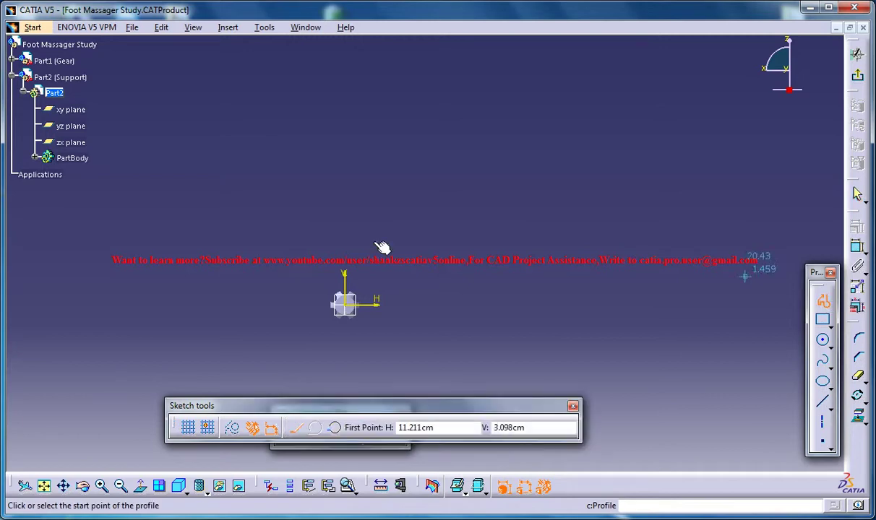
left_click(461, 269)
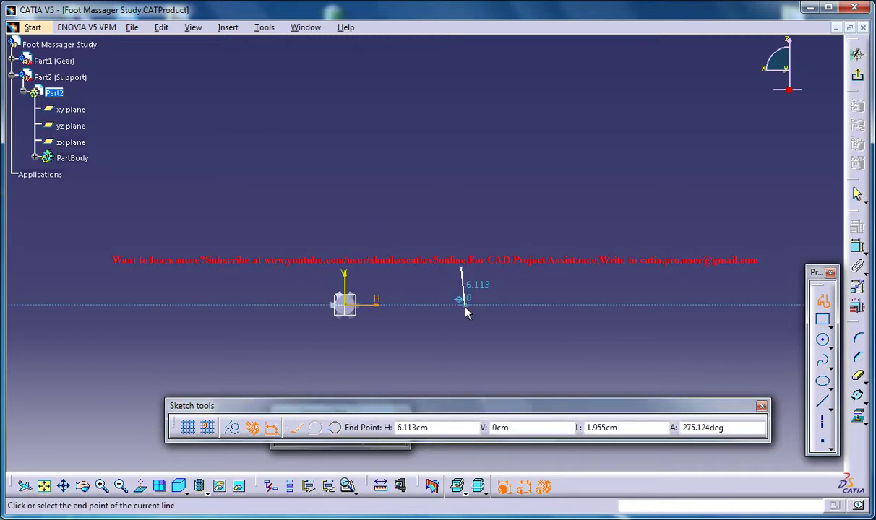
left_click(460, 308)
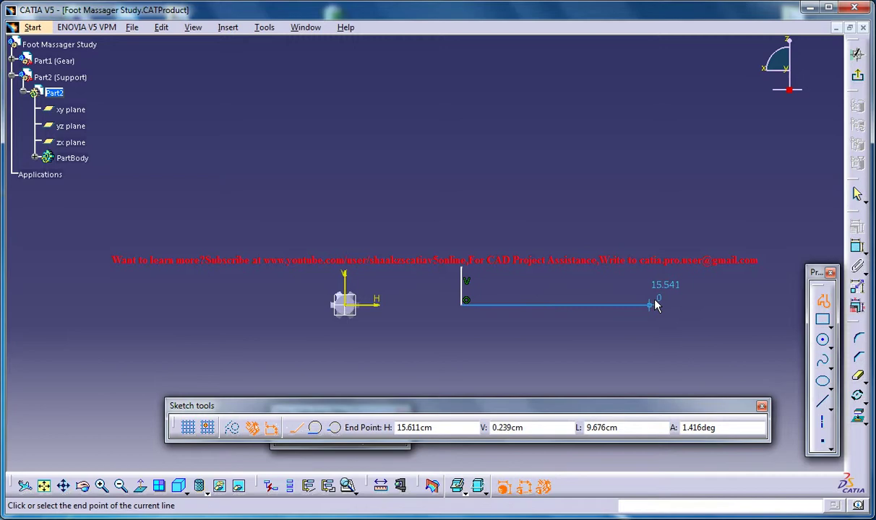
left_click(691, 305)
left_click(691, 267)
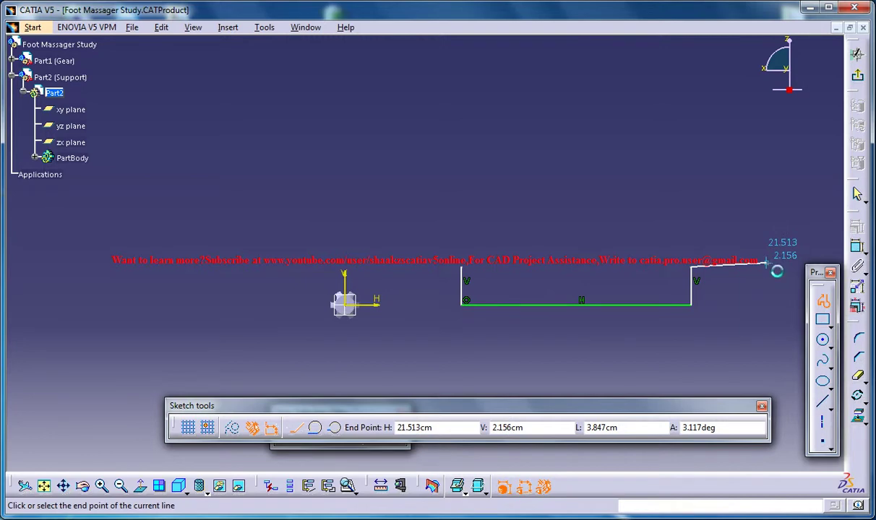
key("Escape")
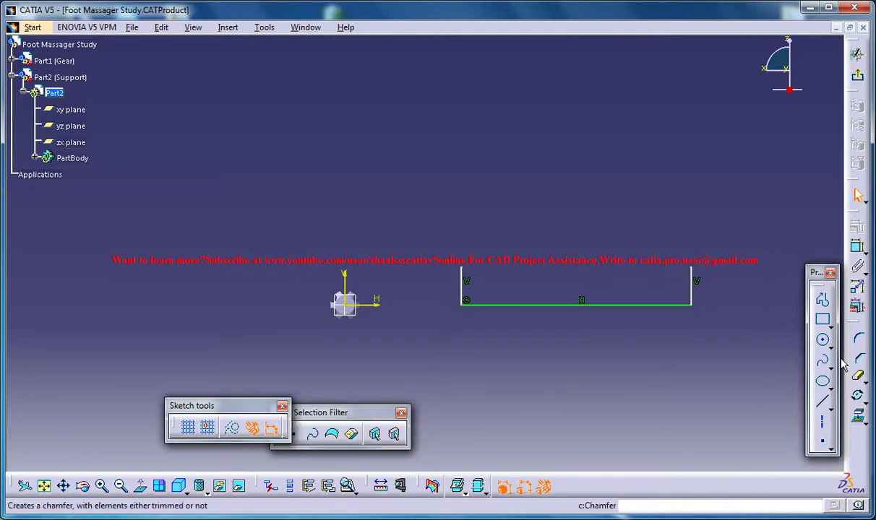
Draw a large circle centred below the base line
left_click(822, 340)
middle_click_drag(578, 354, 573, 253)
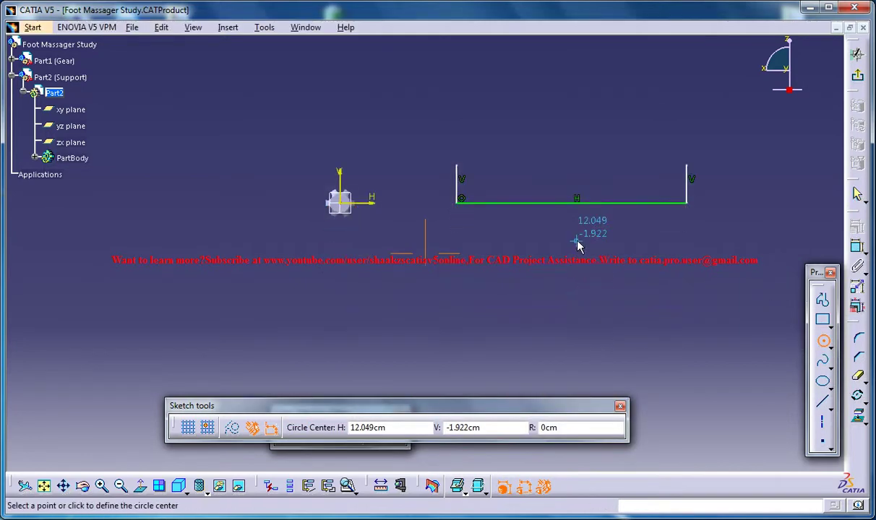
left_click(576, 324)
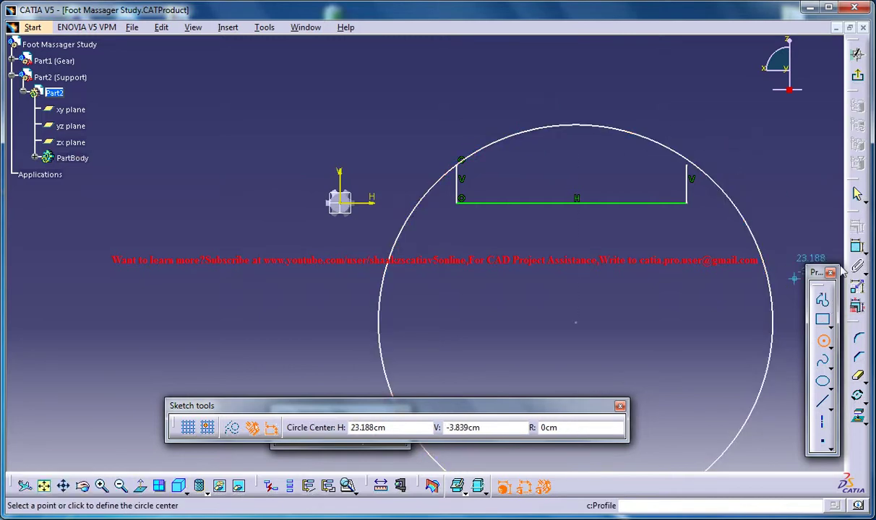
Select the circle centre and both vertical lines for a dialog-defined constraint
left_click(857, 247)
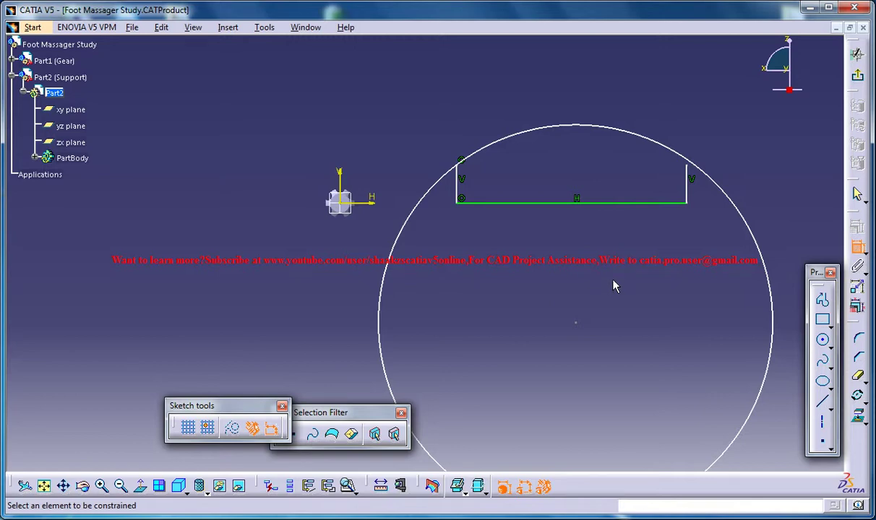
key("Escape")
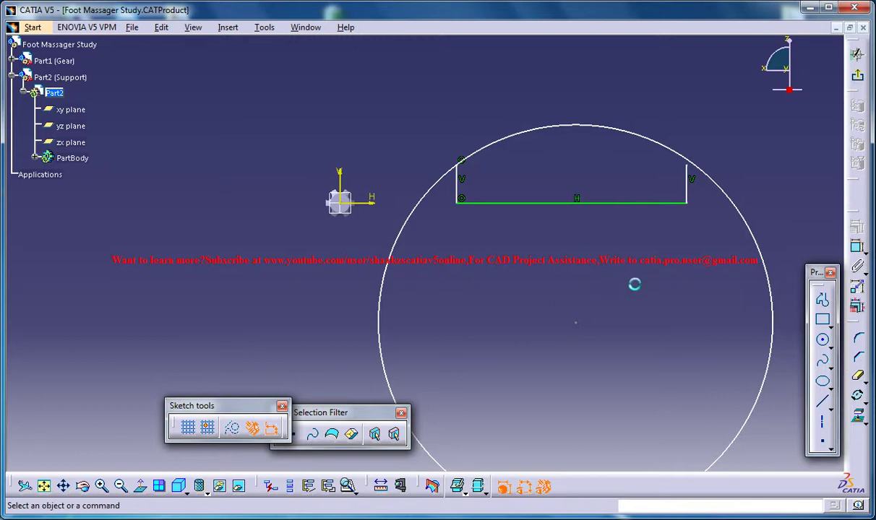
left_click(575, 323)
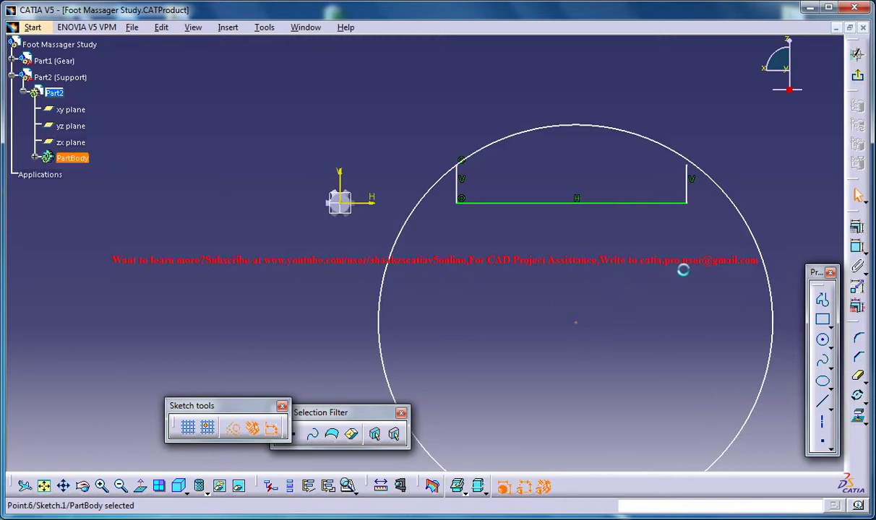
left_click(688, 192, "ctrl")
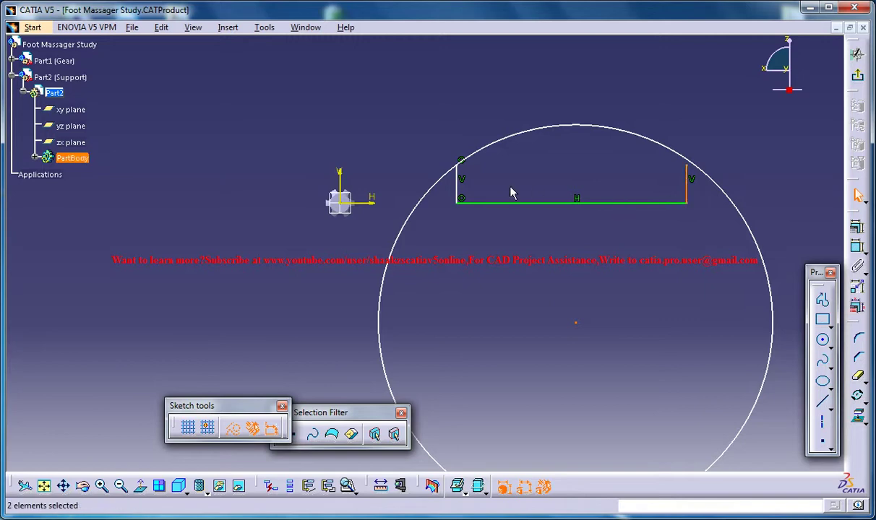
left_click(458, 189, "ctrl")
left_click(857, 246)
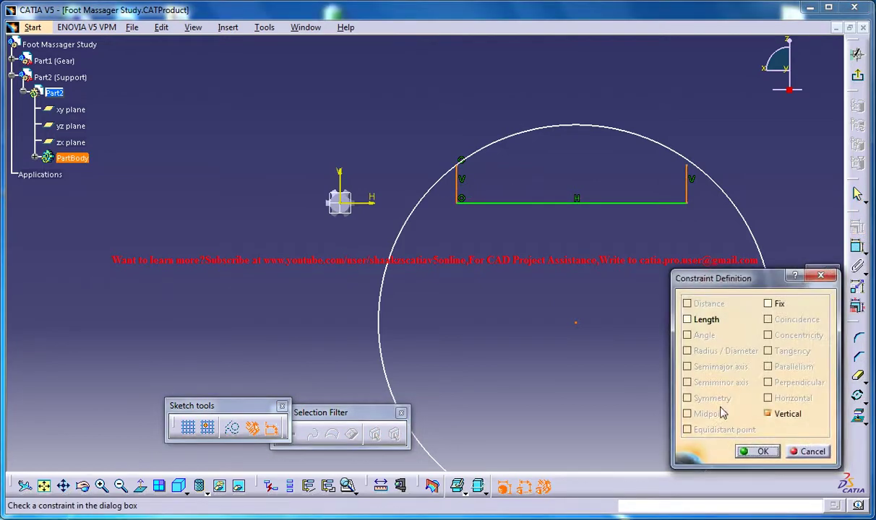
Draw a vertical axis from the base midpoint down past the circle centre
left_click(758, 452)
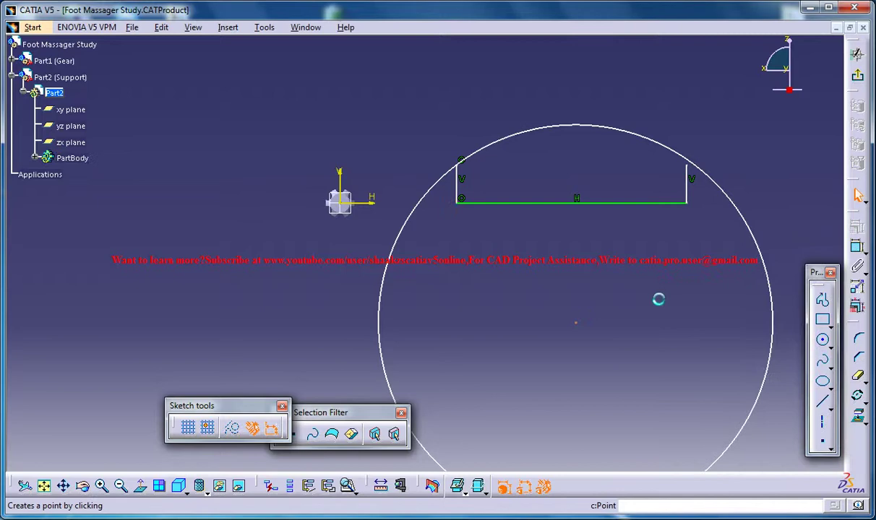
left_click(822, 421)
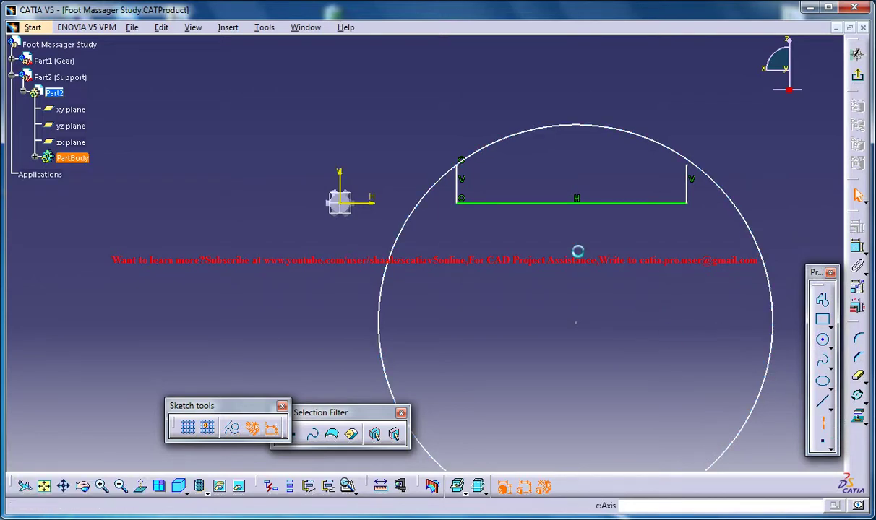
left_click(577, 202)
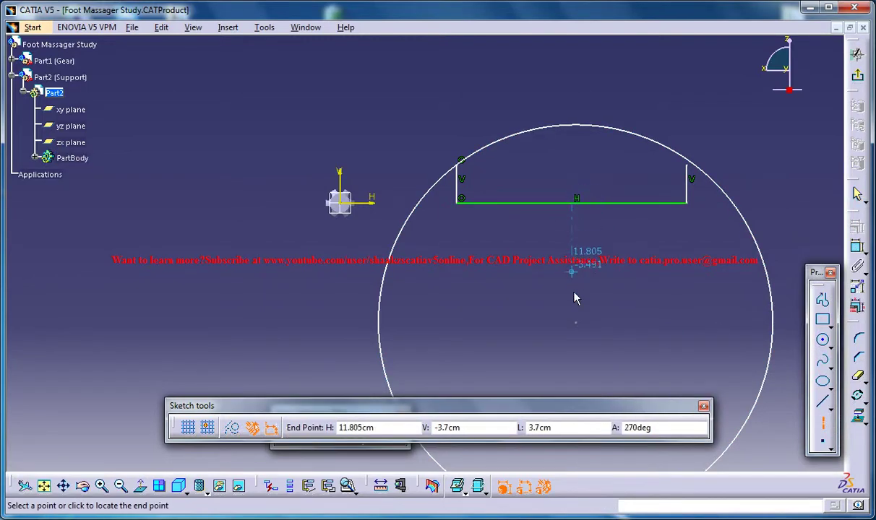
left_click(573, 361)
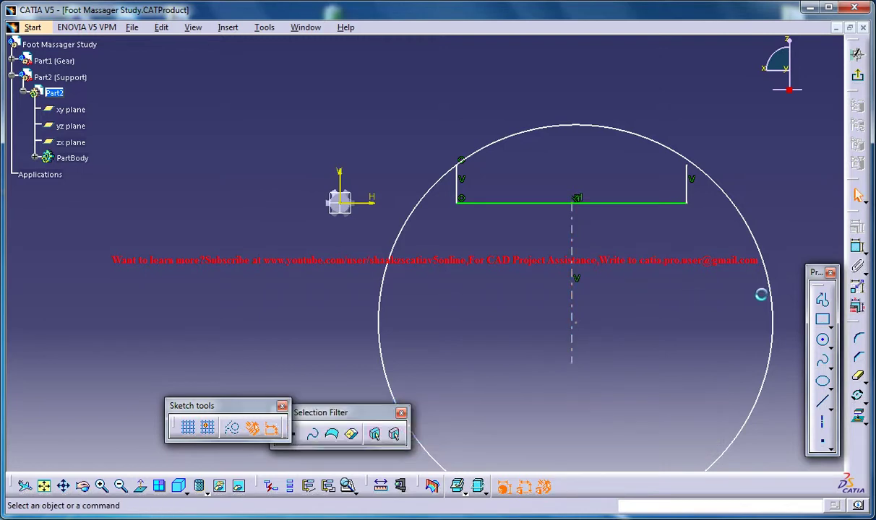
Constrain the circle centre coincident with the axis
left_click(857, 247)
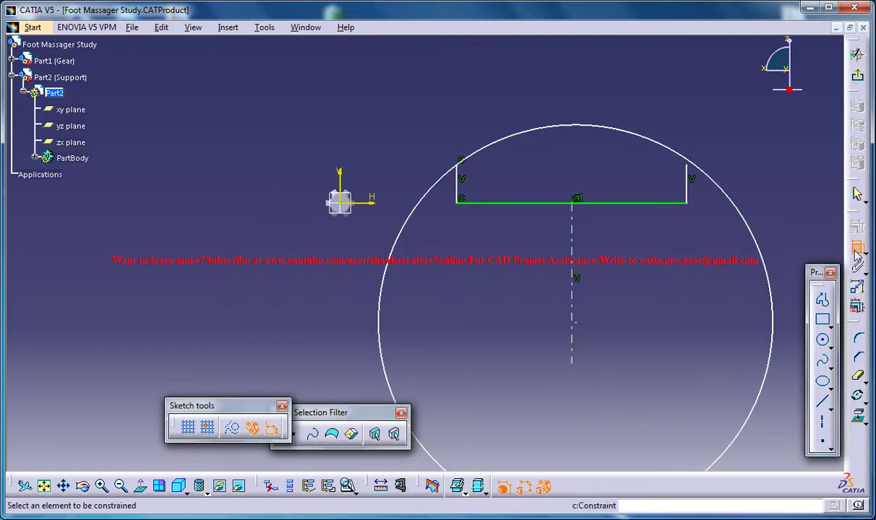
left_click(573, 331)
right_click(612, 327)
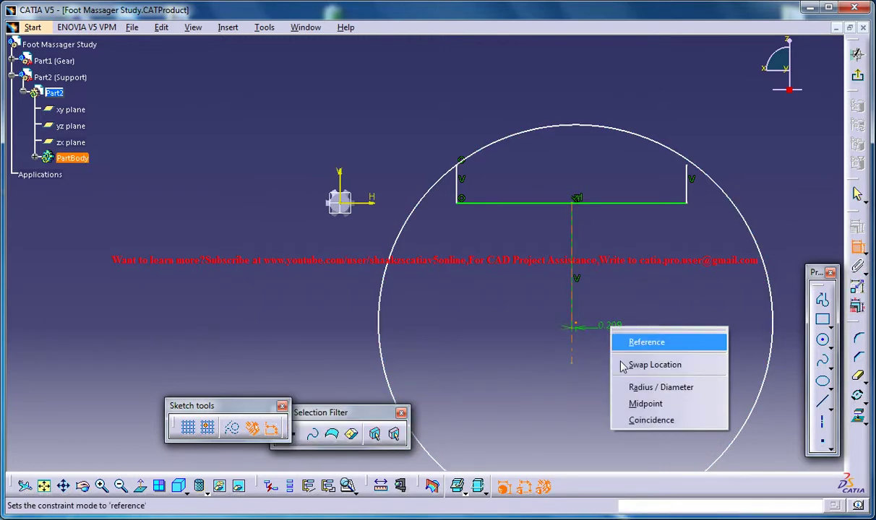
left_click(653, 421)
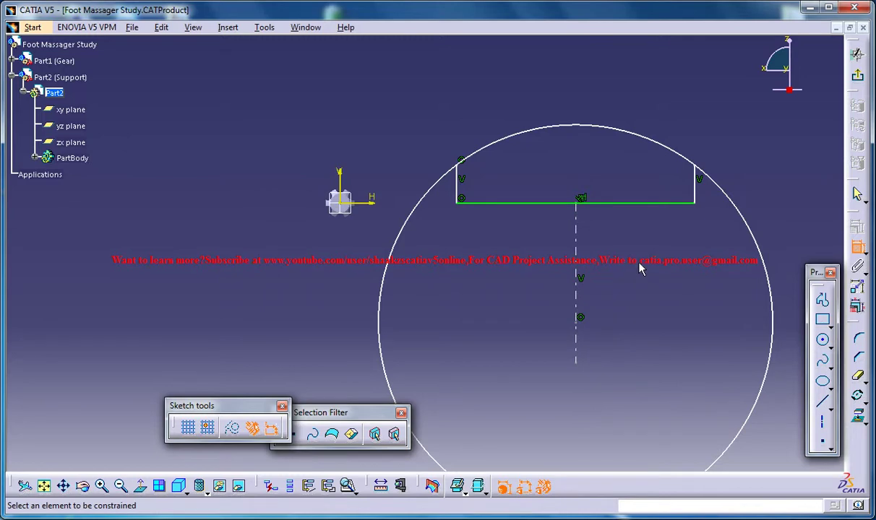
Trim the circle down to its top arc and dimension the arc radius at 35.2
left_click(858, 376)
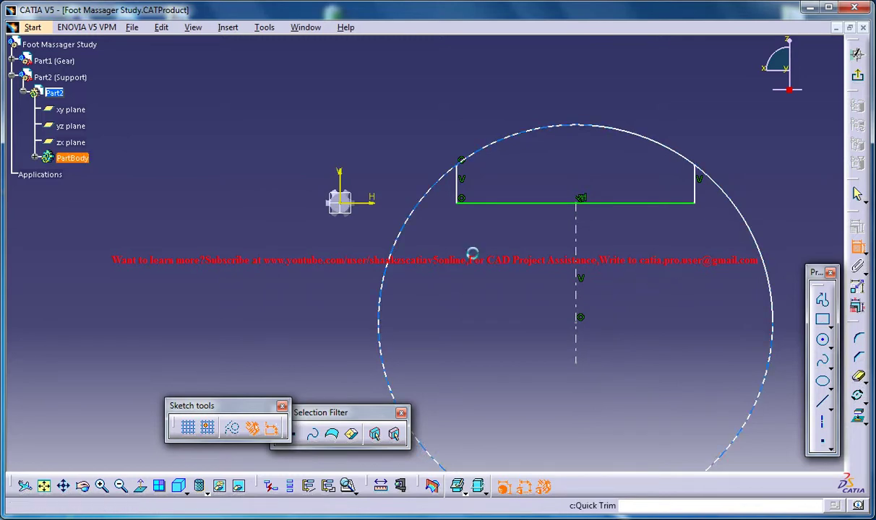
left_click(427, 201)
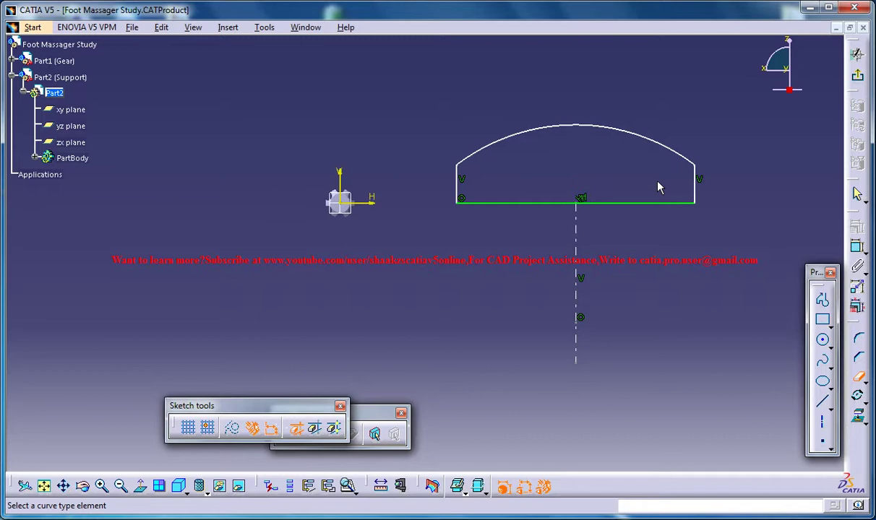
left_click(858, 247)
left_click(670, 125)
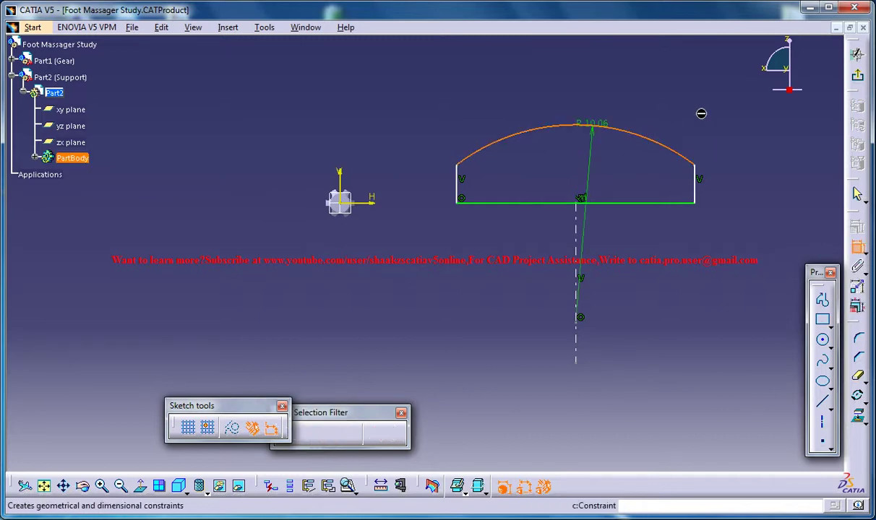
left_click(699, 112)
double_click(704, 109)
type("35.2")
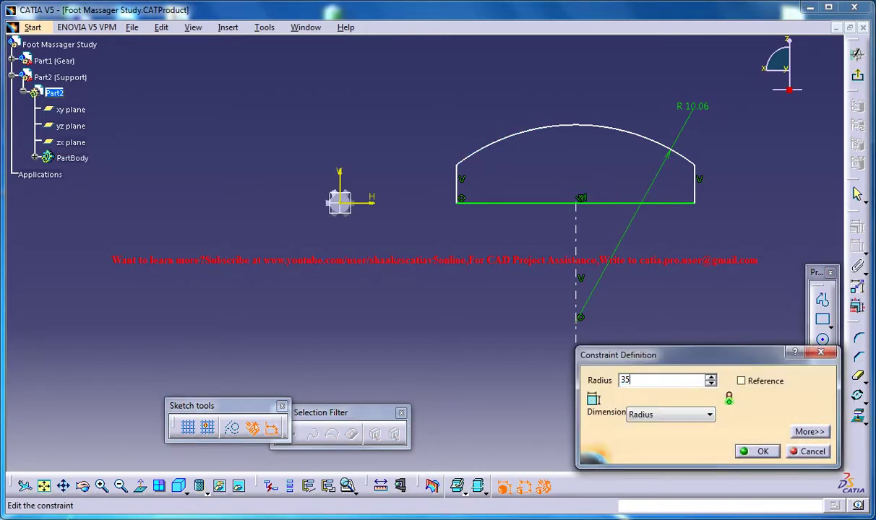
key("Return")
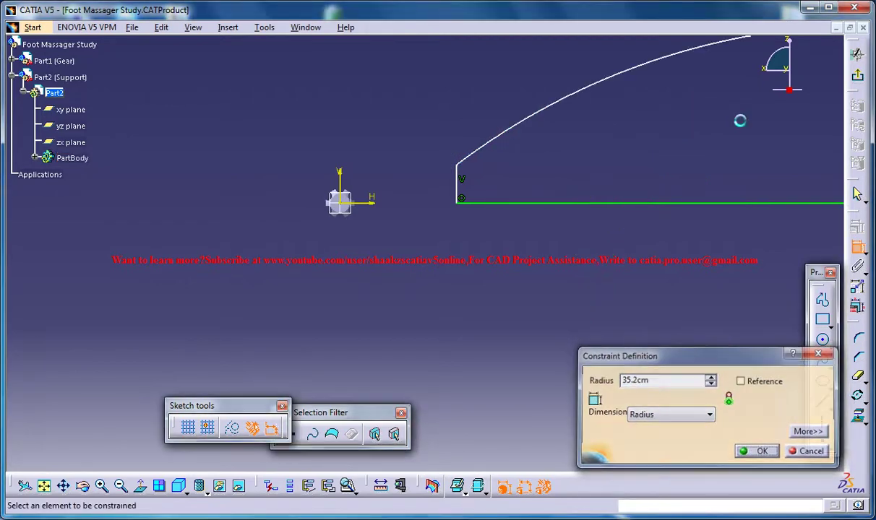
mouse_move(691, 102)
middle_mouse_down()
mouse_move(684, 137)
mouse_move(615, 172)
mouse_move(631, 155)
middle_mouse_up()
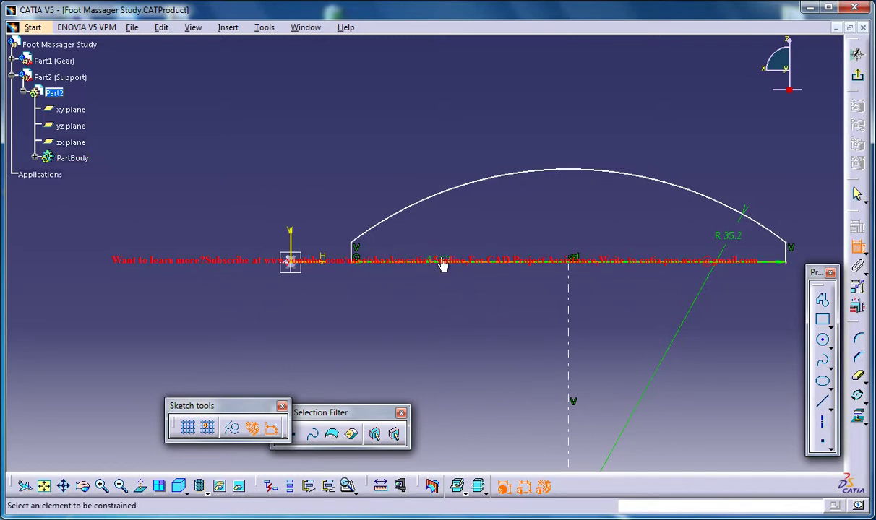
Narrow the profile's base width dimension to 14
double_click(475, 263)
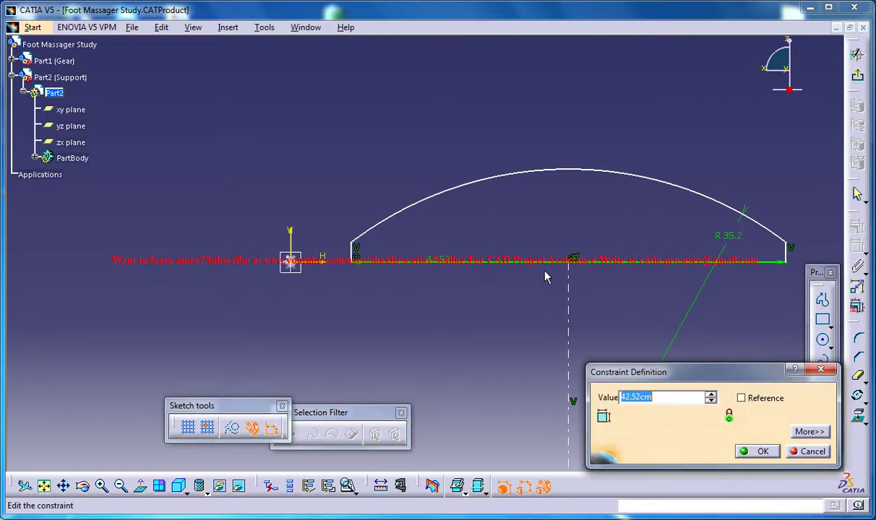
type("1")
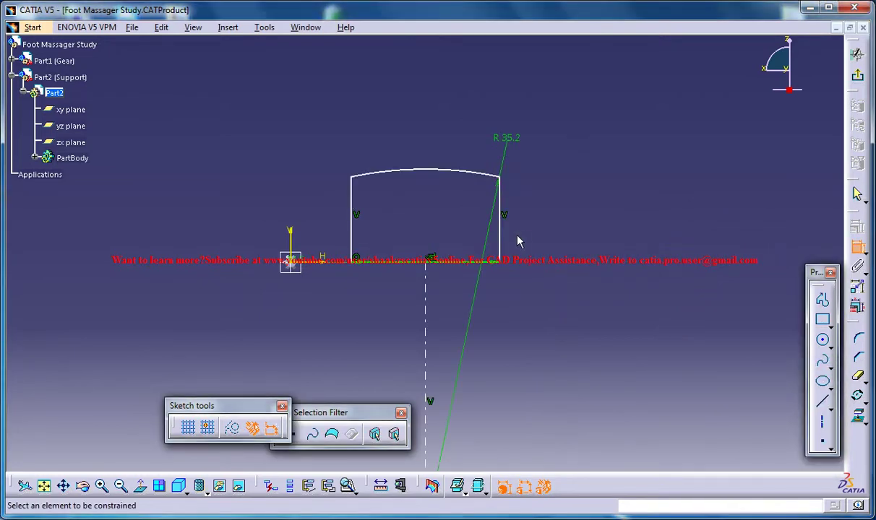
middle_click_drag(518, 241, 519, 241)
middle_click_drag(421, 137, 571, 249)
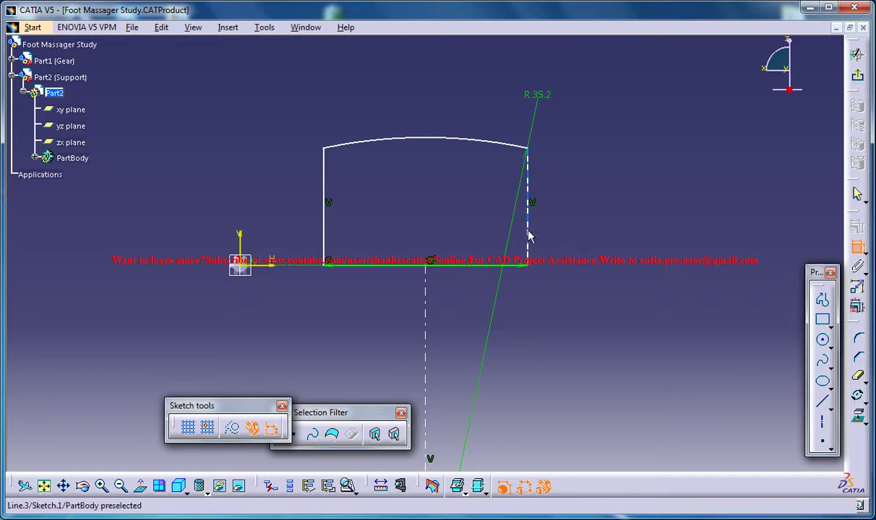
Dimension the right vertical side and set its length to 2
left_click(550, 232)
double_click(539, 230)
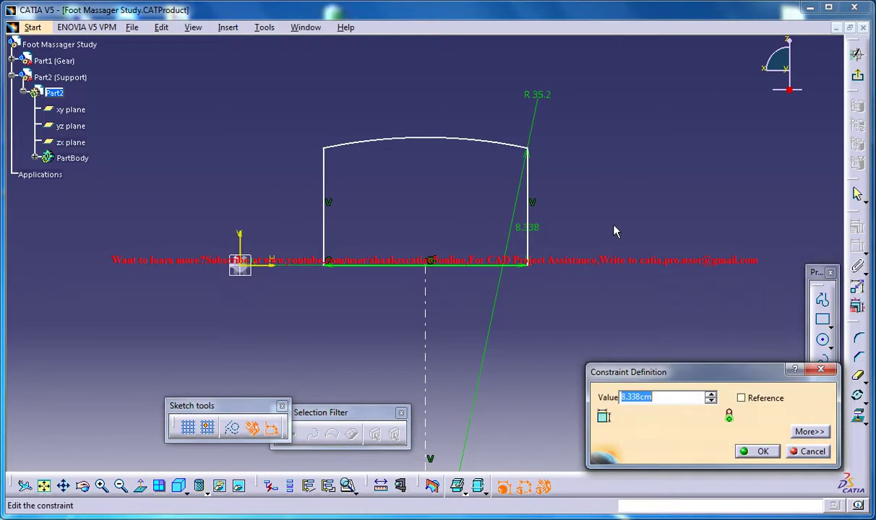
type("2")
key("Return")
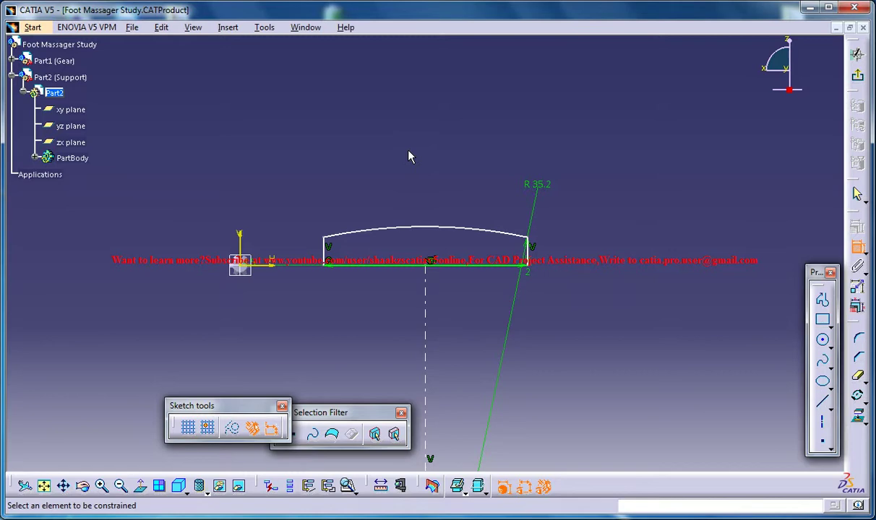
middle_click_drag(409, 157, 370, 189)
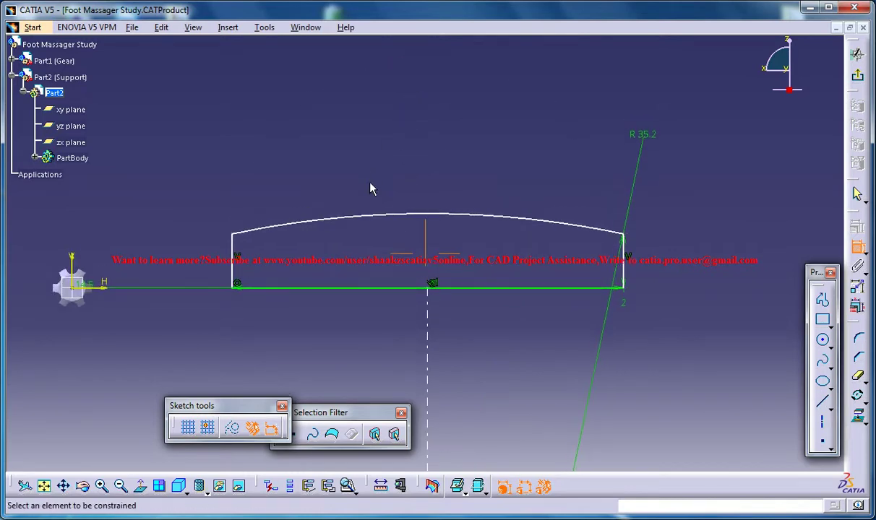
Pad the arched Support profile 1cm into a solid block, creating Pad.1
left_click(857, 54)
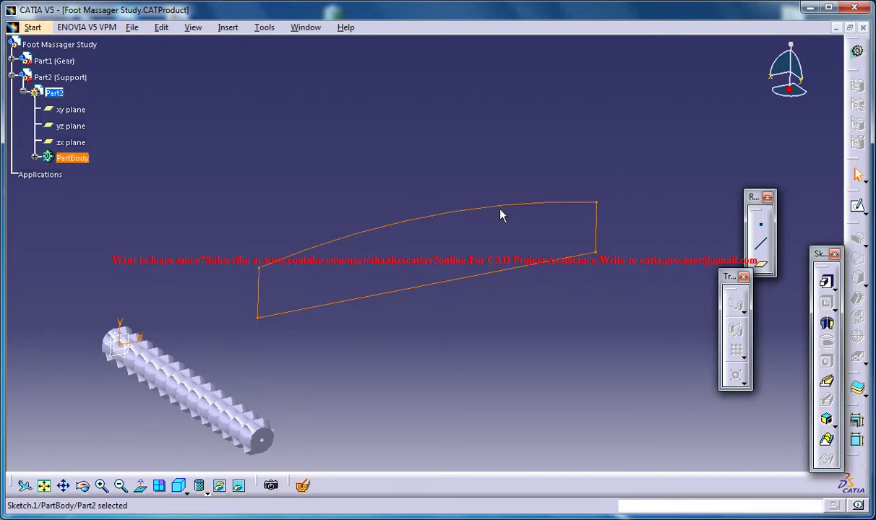
left_click(857, 207)
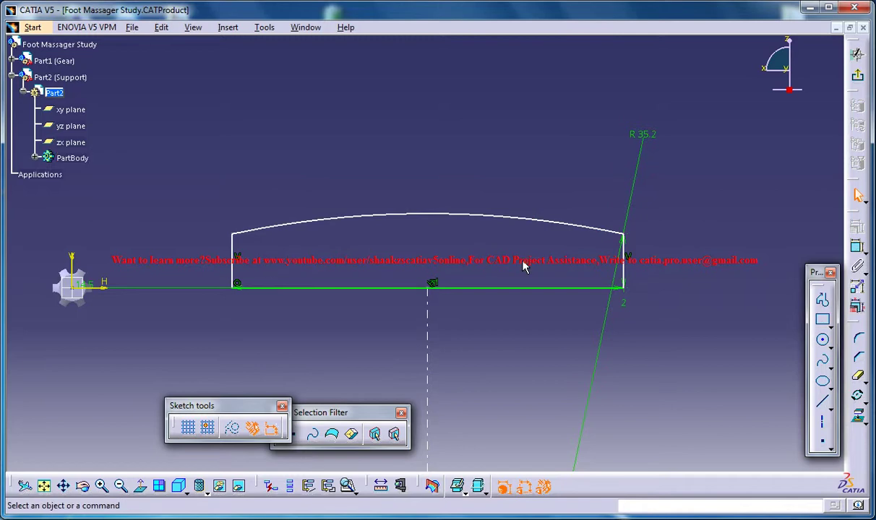
left_click(858, 54)
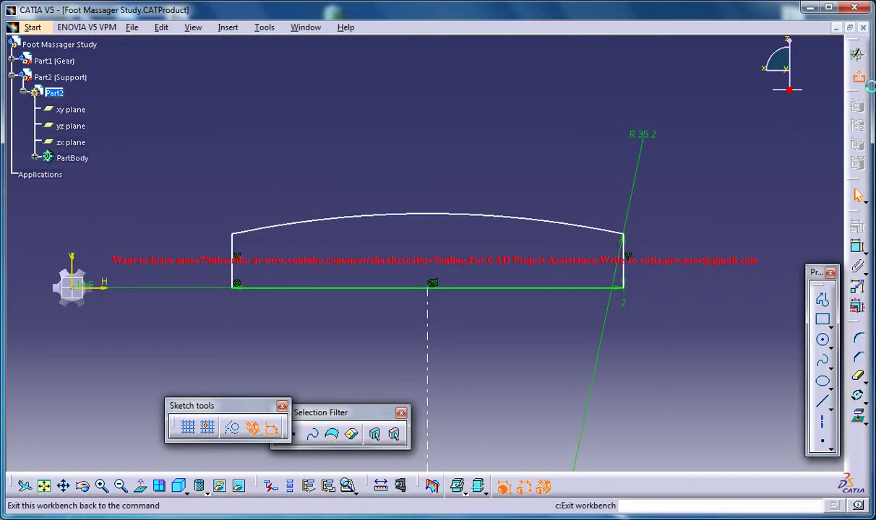
left_click(784, 269)
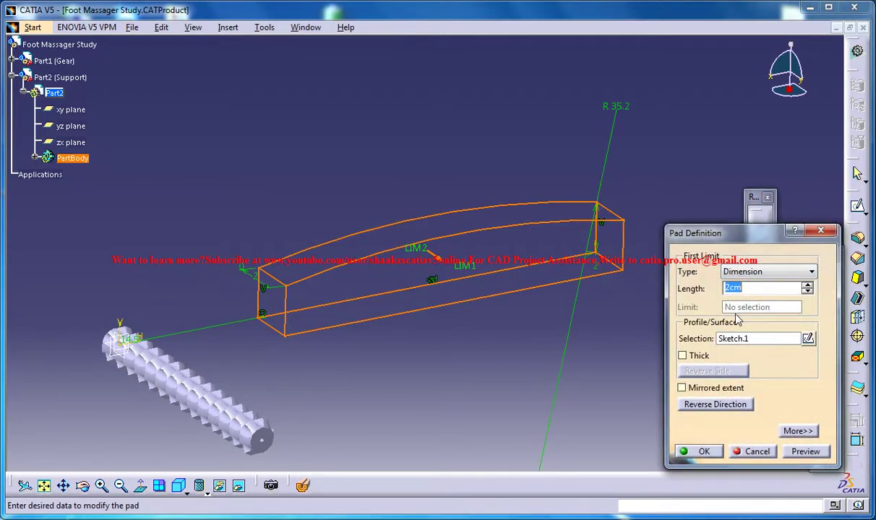
type("1")
left_click(696, 451)
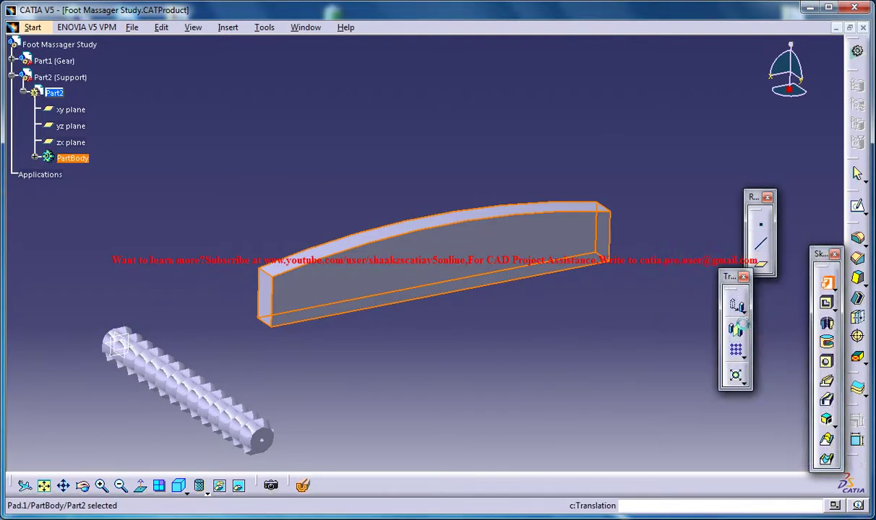
mouse_move(385, 285)
middle_mouse_down()
mouse_move(481, 275)
mouse_move(397, 288)
mouse_move(416, 325)
mouse_move(540, 323)
mouse_move(567, 309)
mouse_move(400, 243)
mouse_move(412, 280)
middle_mouse_up()
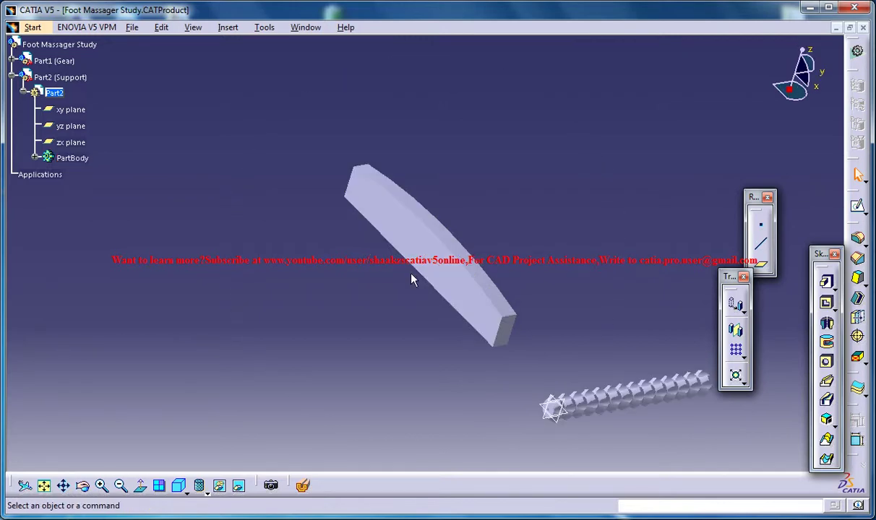